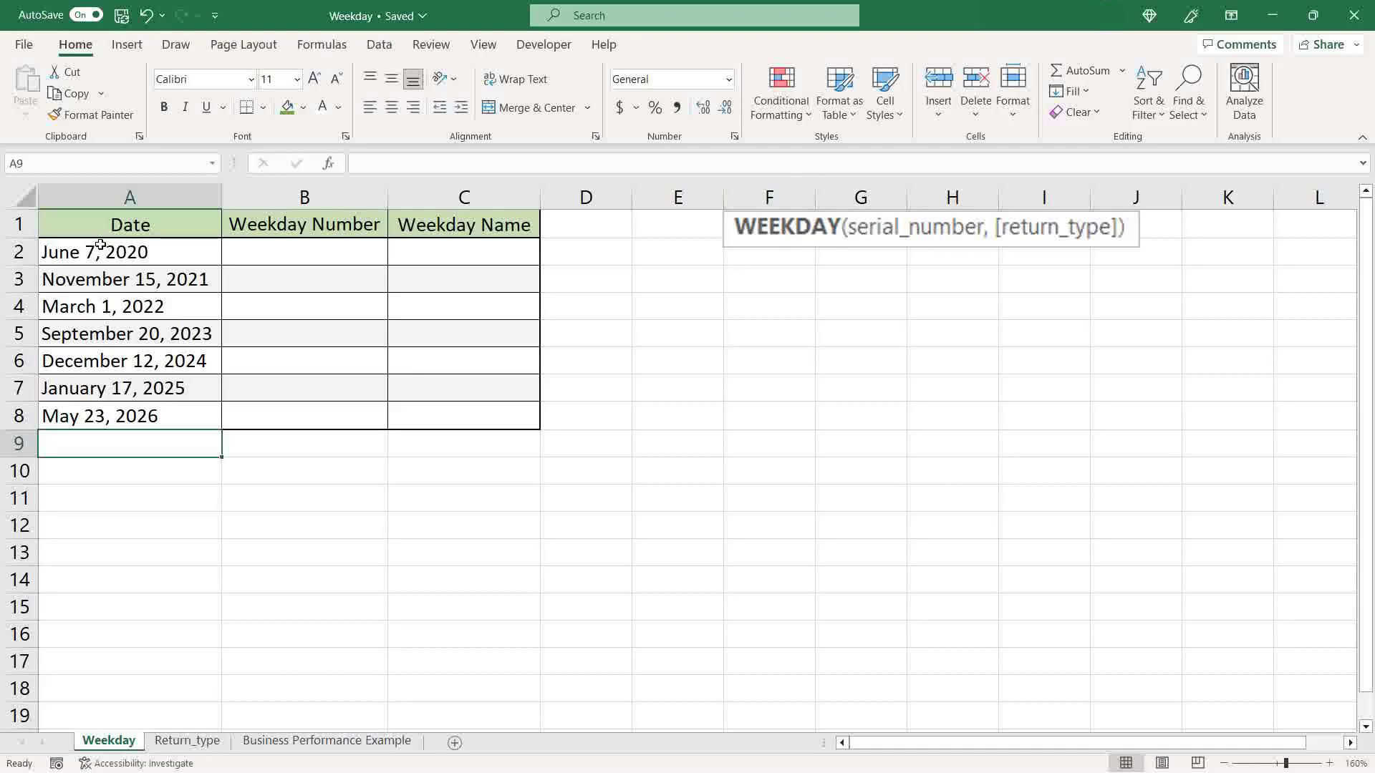
# Preview the Business Performance Example sheet's weekday totals table and appointments chart
pyautogui.click(338, 745)
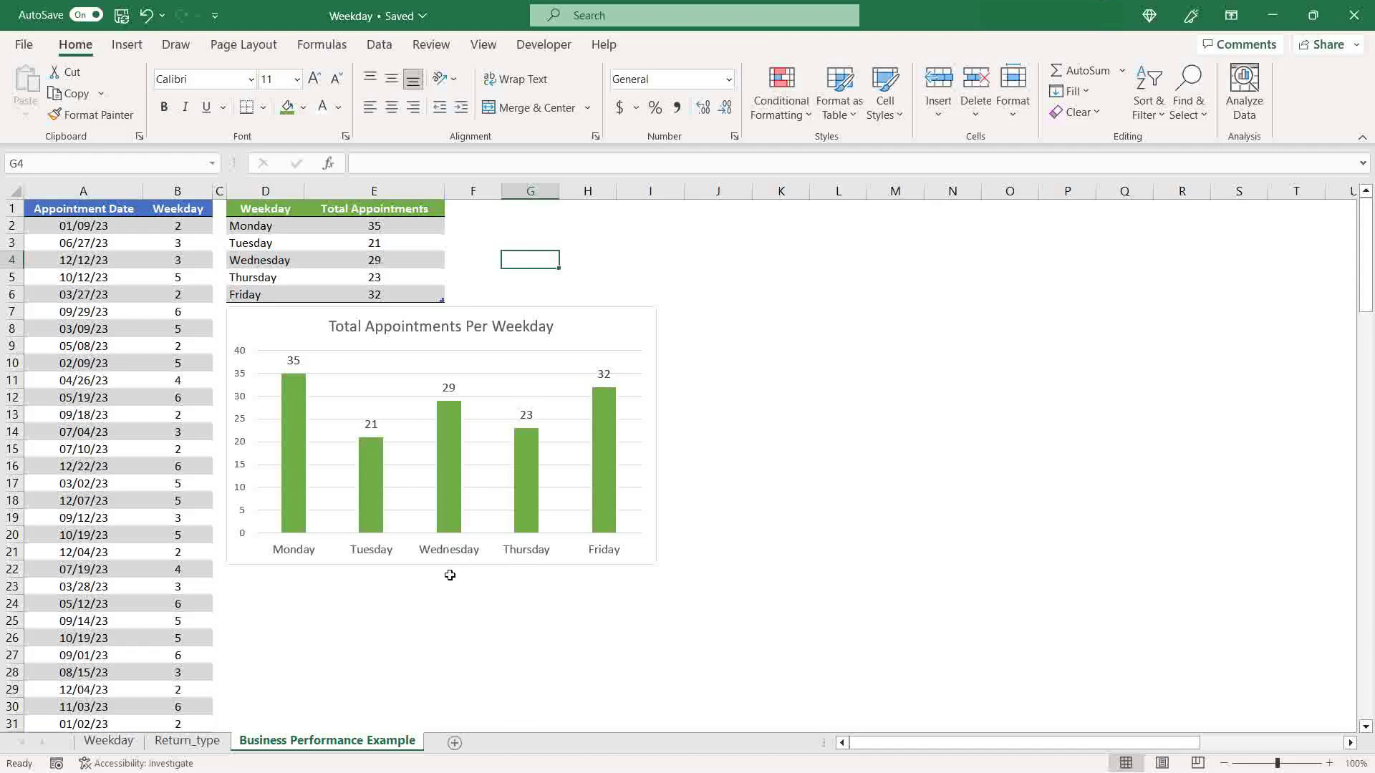
# On the Weekday sheet, enter =WEEKDAY(A2) in B2, returning 1 for June 7, 2020
pyautogui.click(111, 747)
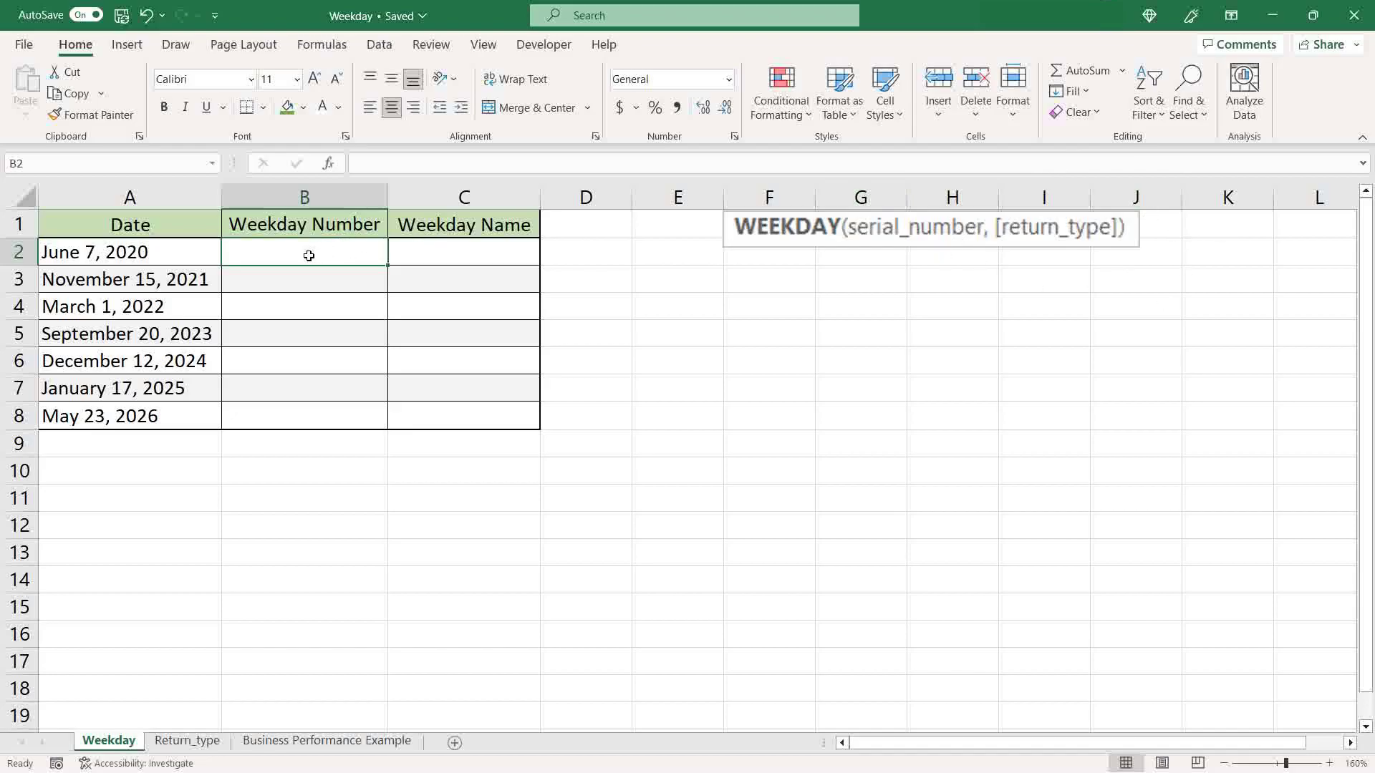
pyautogui.write('=WEEKDAY(')
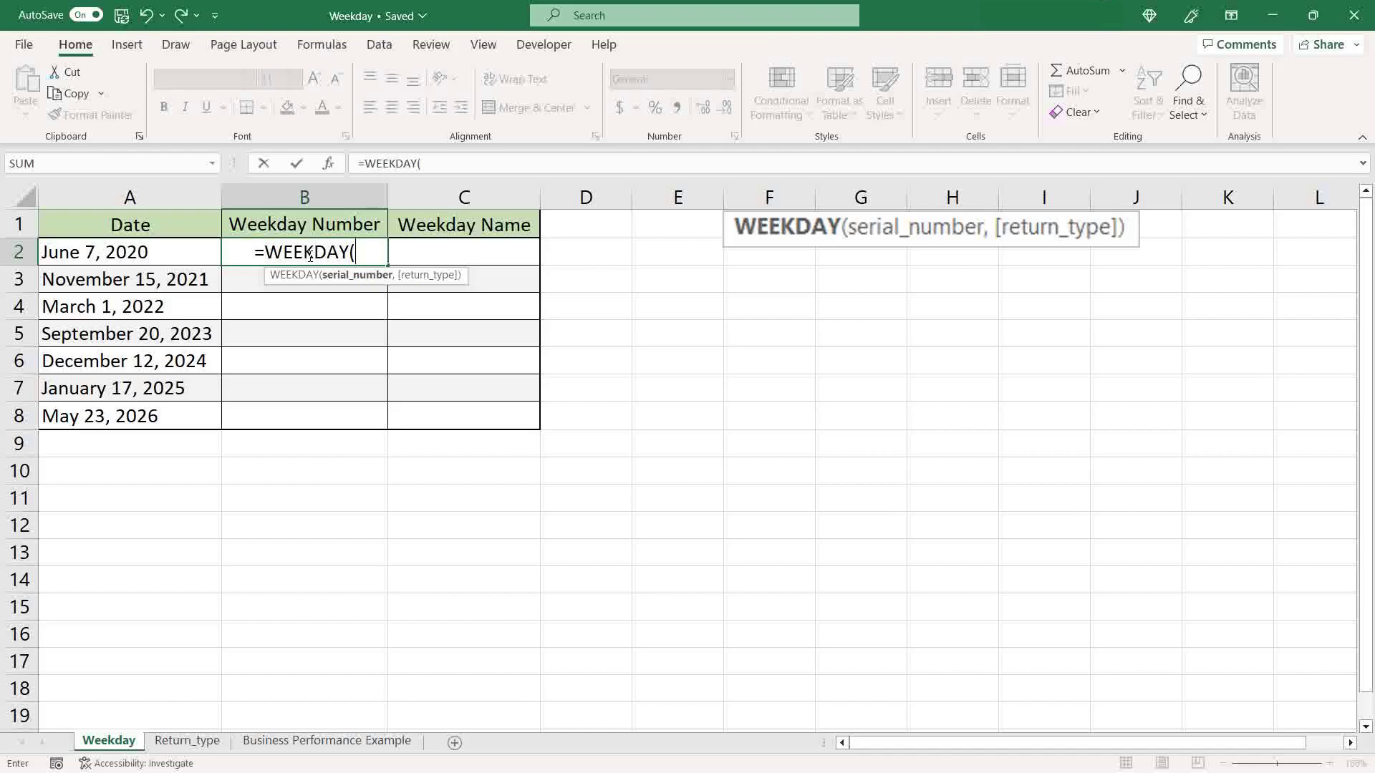
pyautogui.click(119, 252)
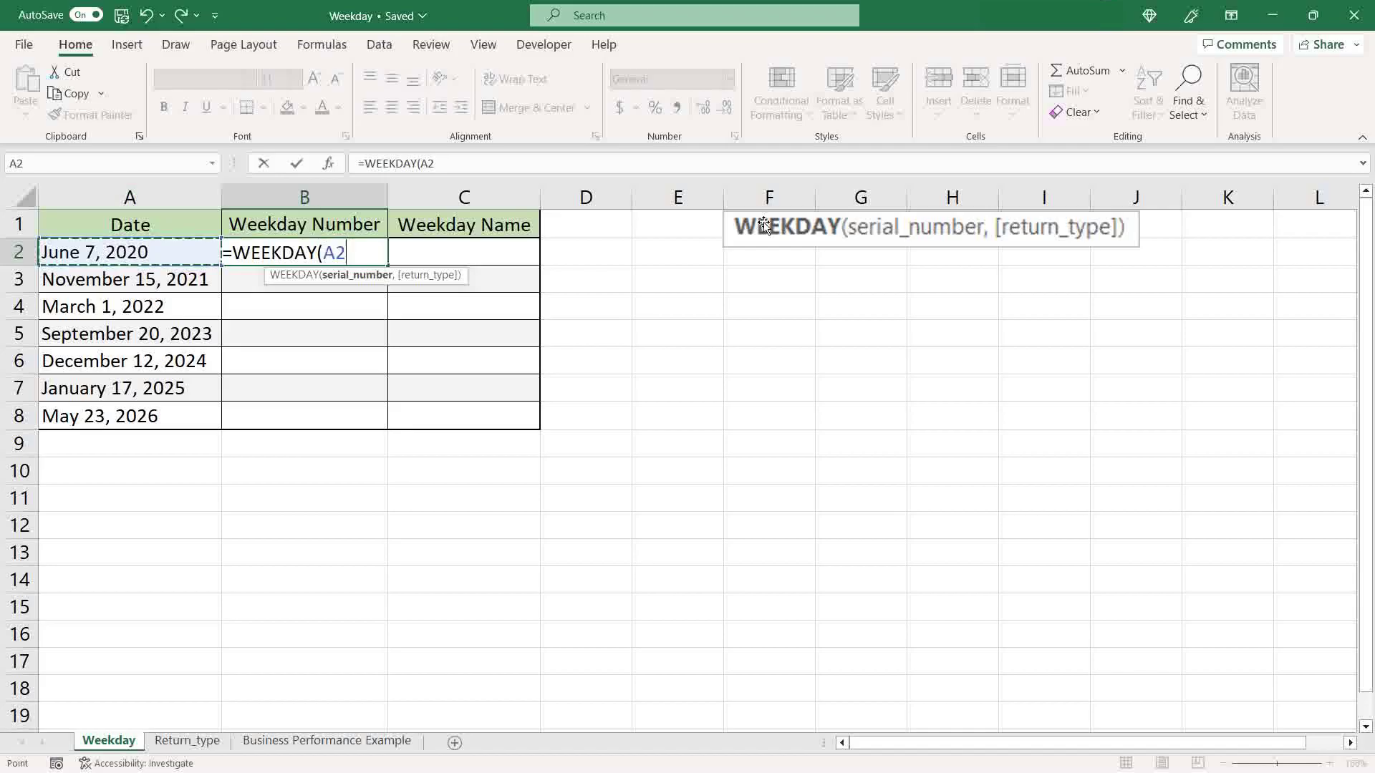
pyautogui.write(',')
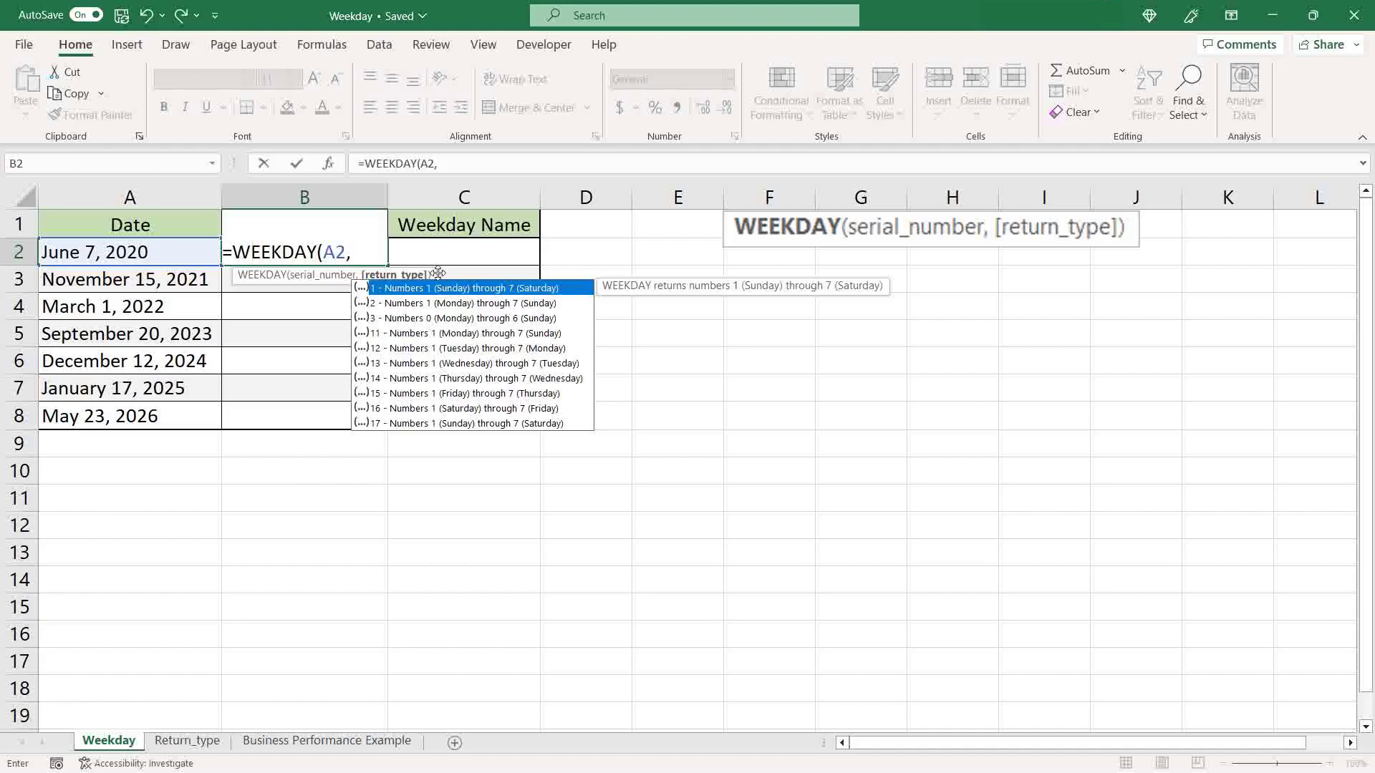
pyautogui.press('BackSpace')
pyautogui.write(')')
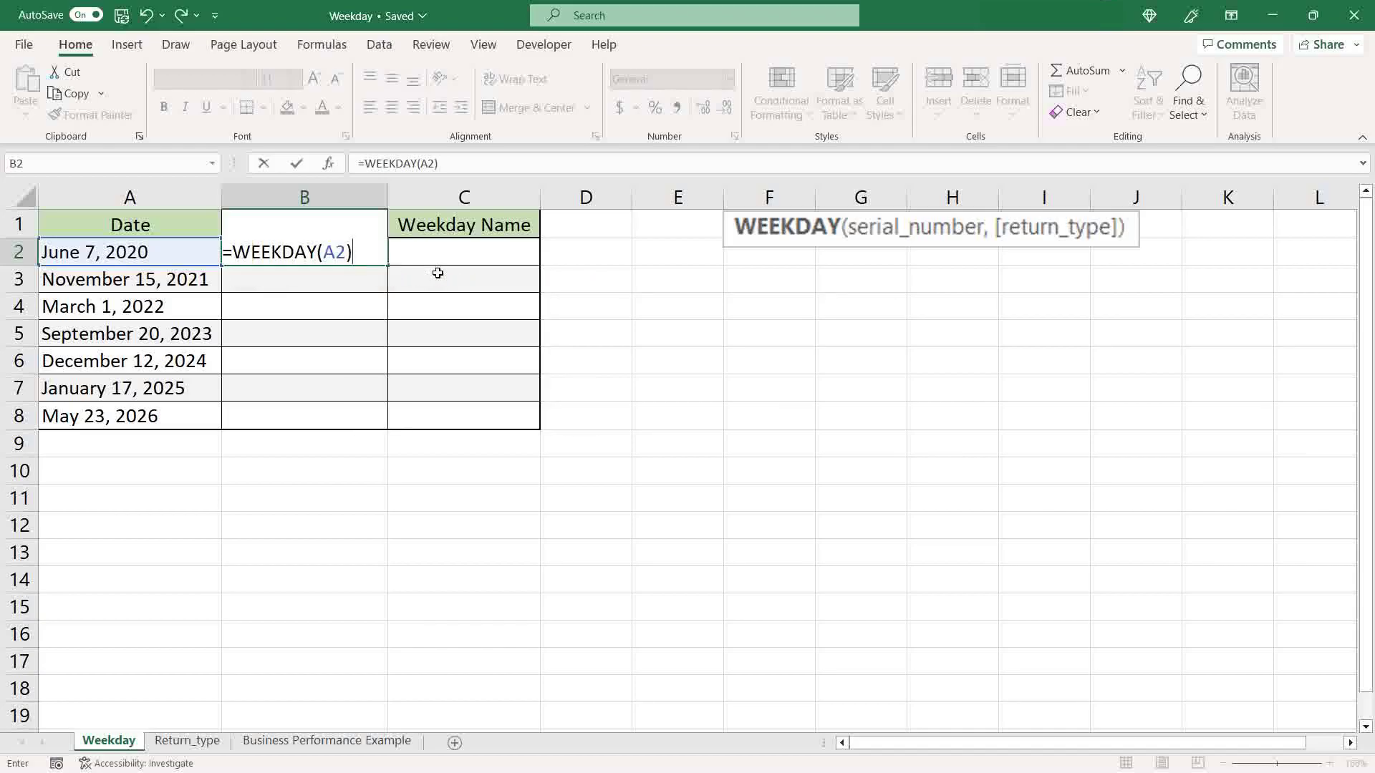
pyautogui.press('Return')
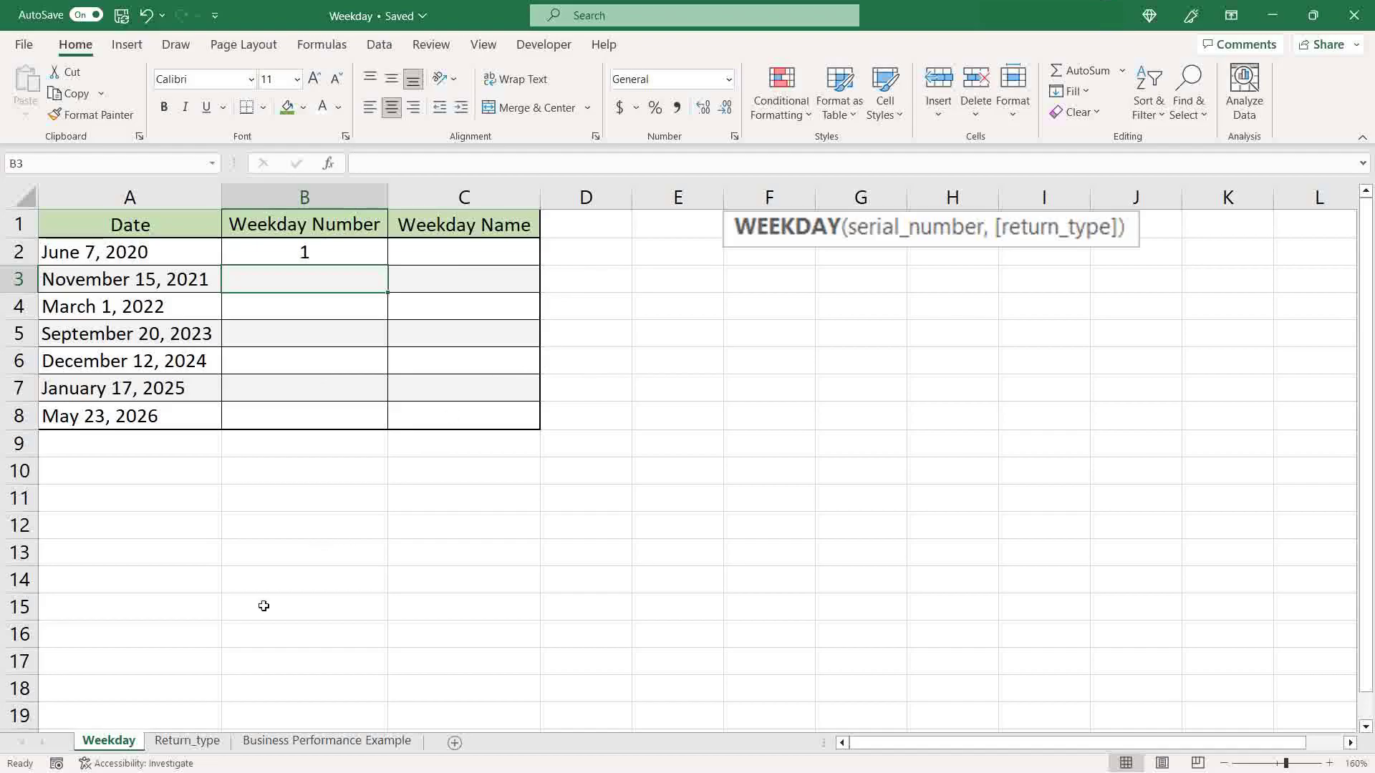
pyautogui.click(189, 740)
pyautogui.click(597, 457)
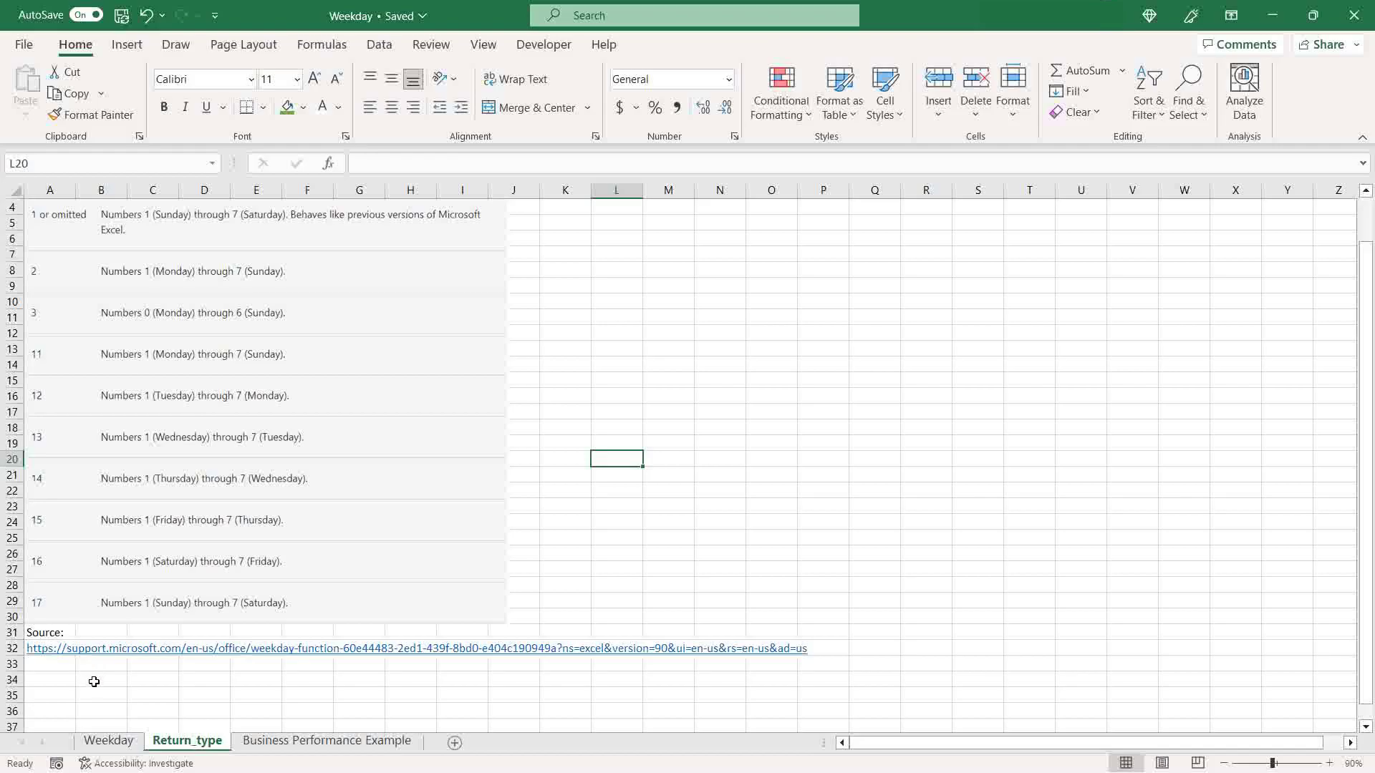
pyautogui.click(111, 742)
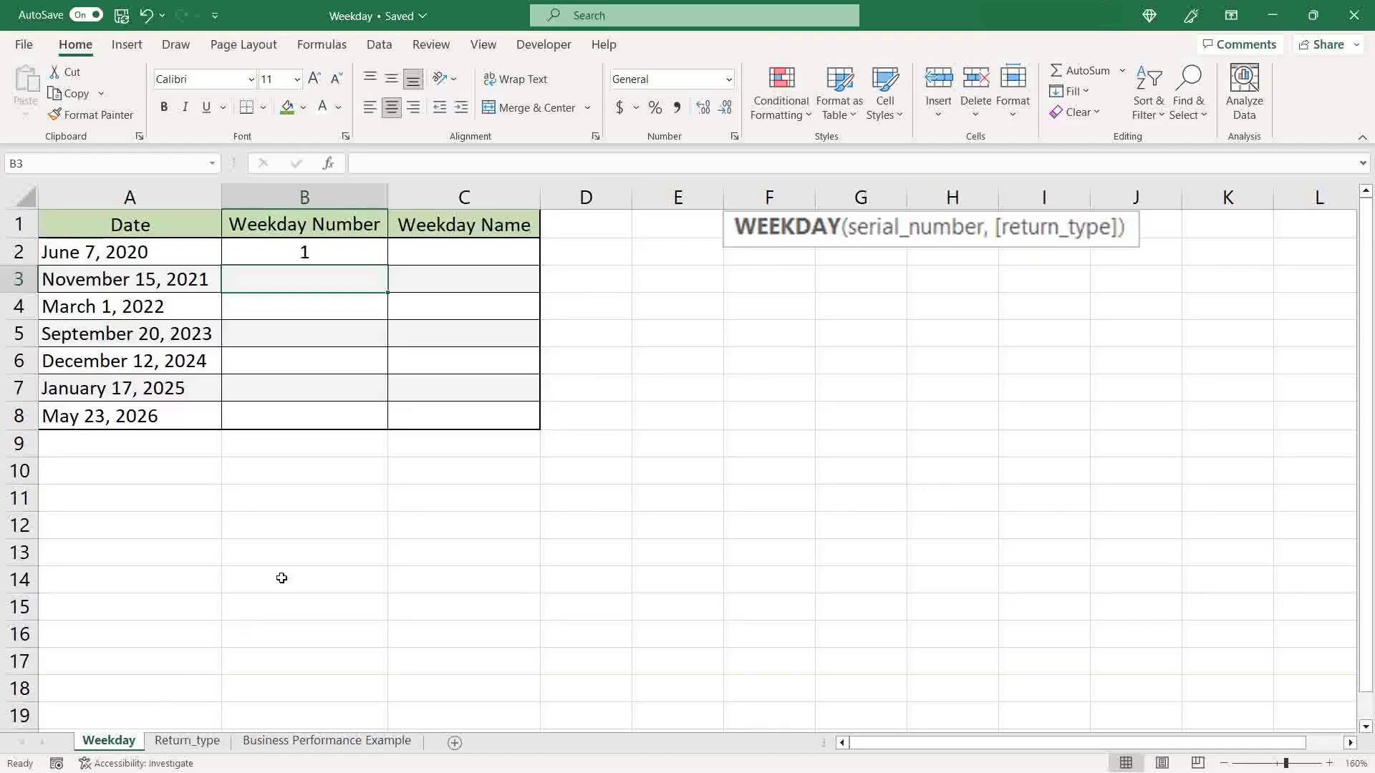
# Copy the B2 WEEKDAY formula and paste it as a formula into B3:B8
pyautogui.click(350, 506)
pyautogui.click(333, 257)
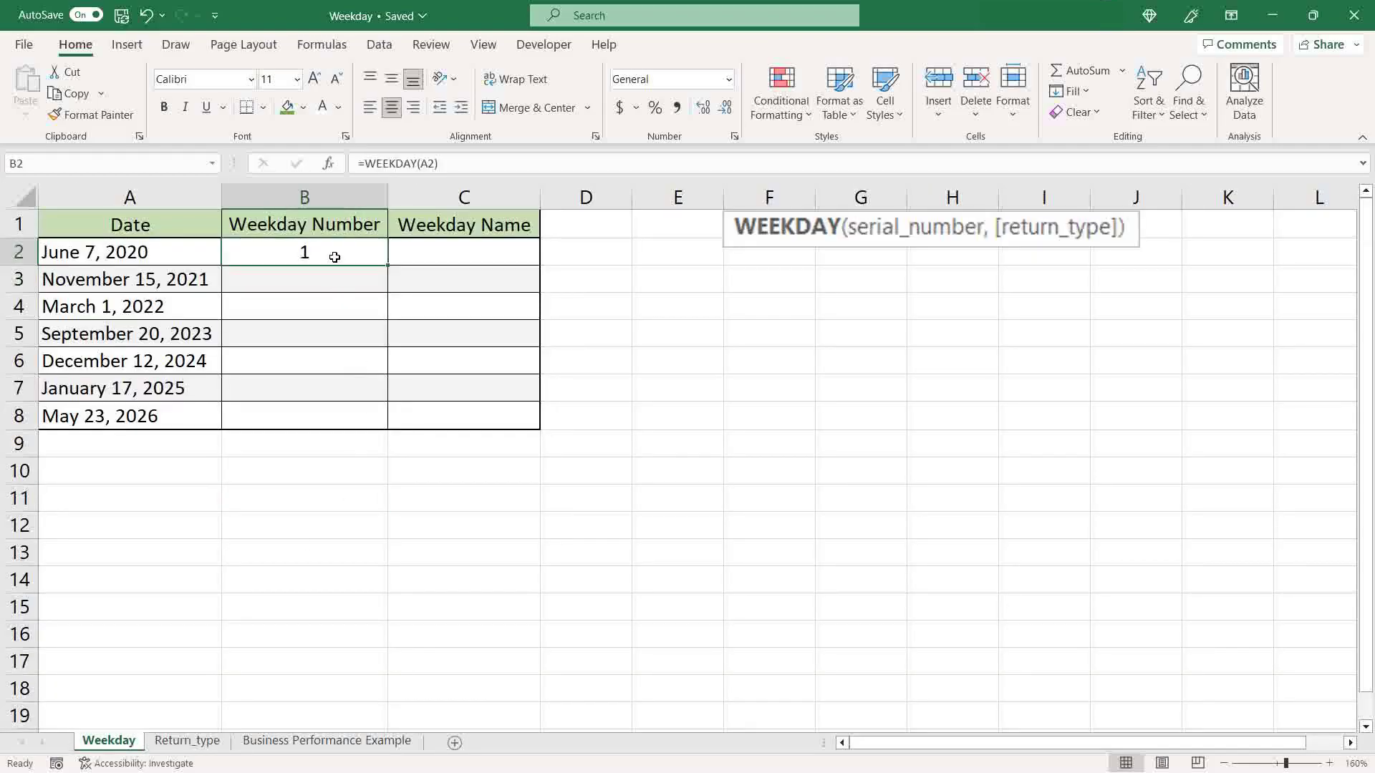
pyautogui.hotkey('ctrl', 'c')
pyautogui.moveTo(317, 272); pyautogui.dragTo(313, 415)
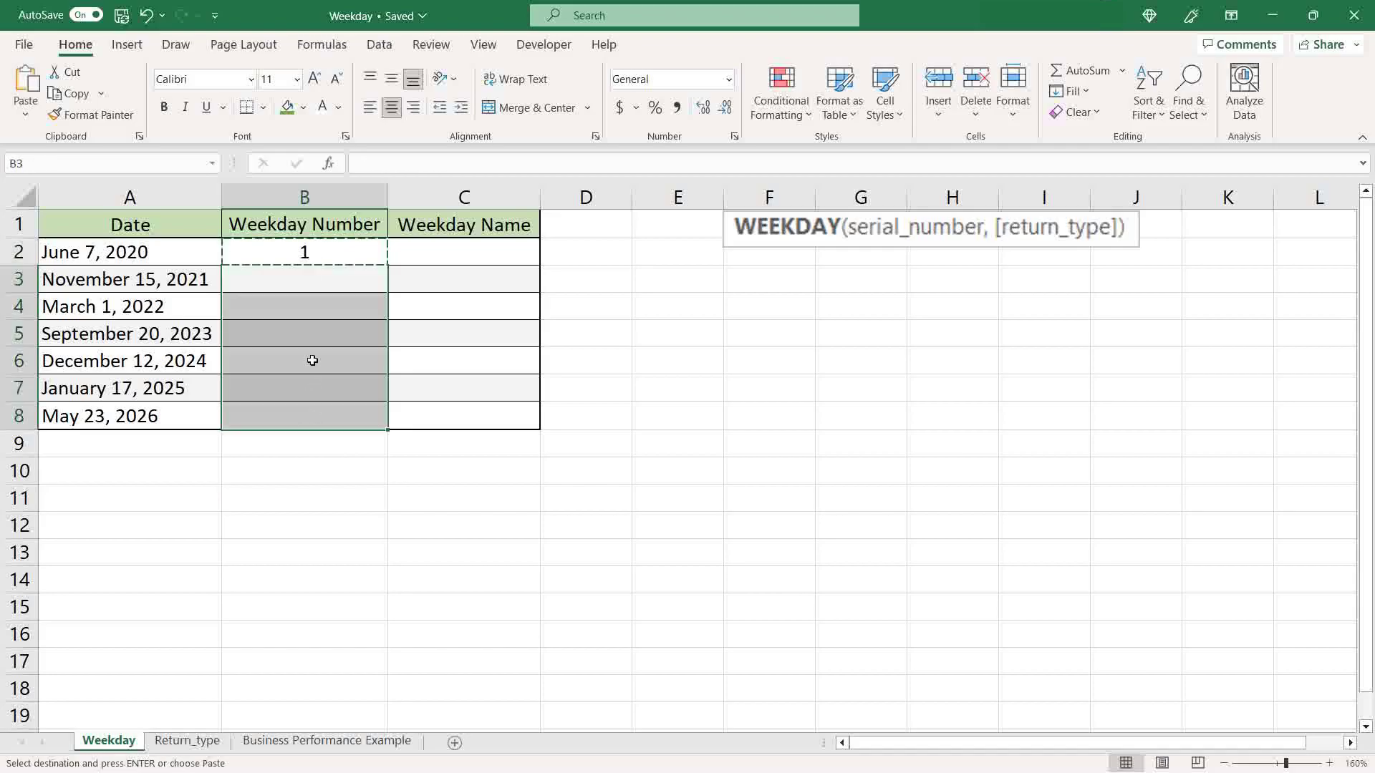
pyautogui.rightClick(317, 284)
pyautogui.click(415, 322)
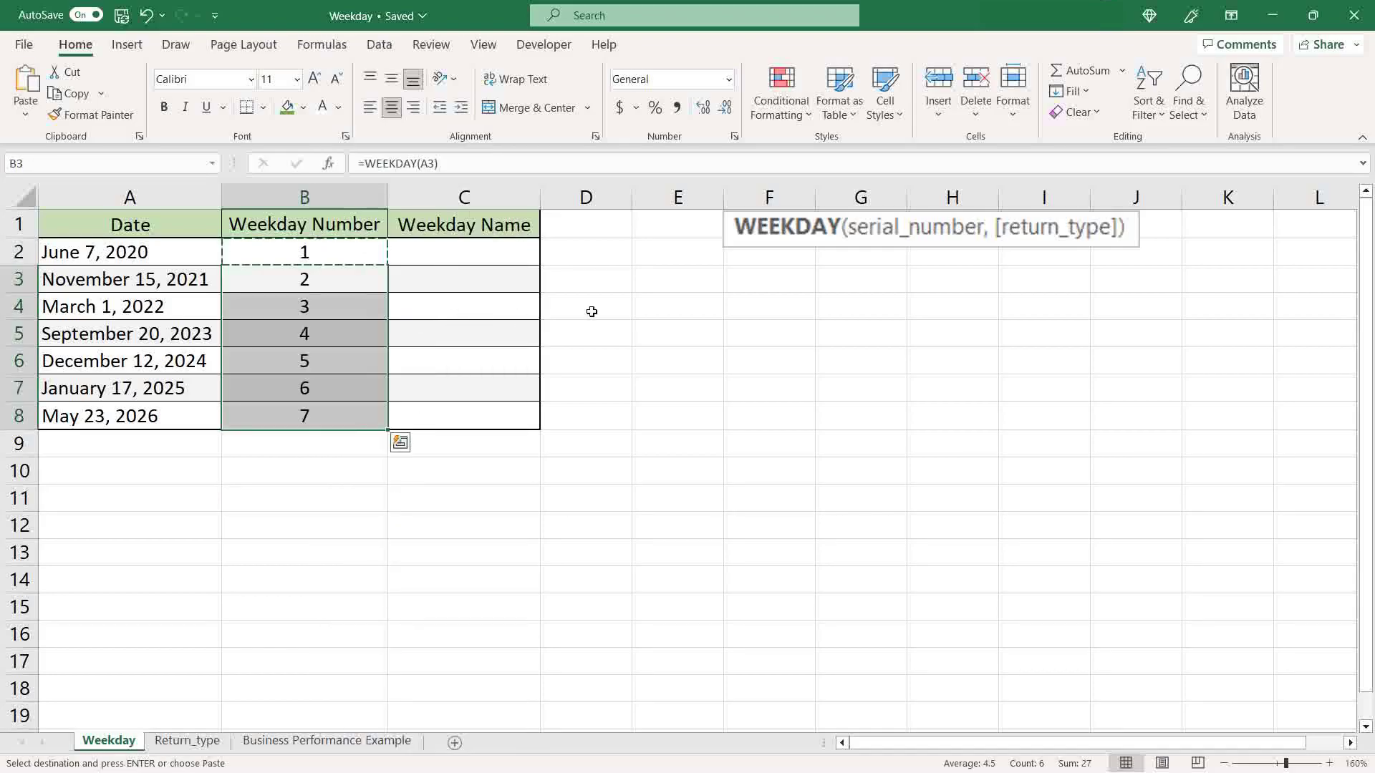
pyautogui.click(646, 301)
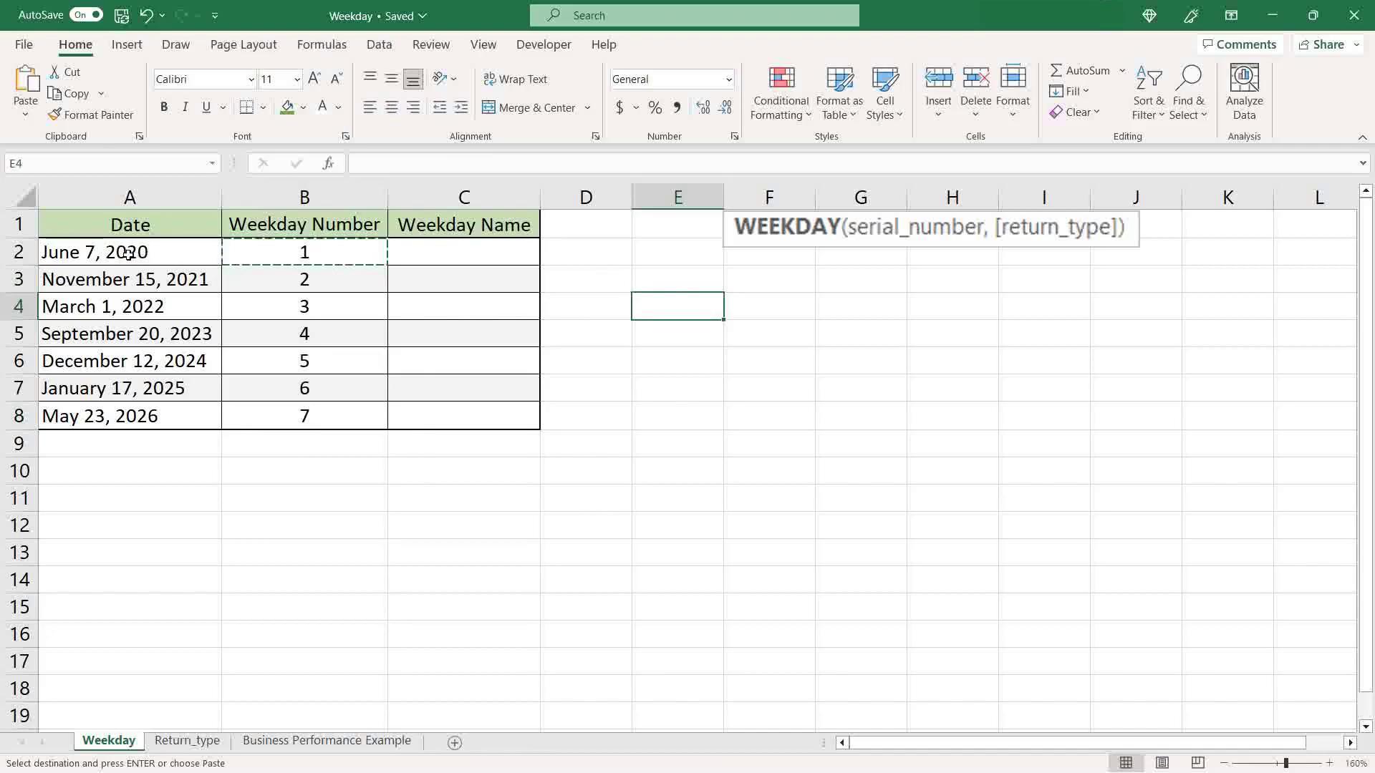
# Verify that B2 and B8 reference their own dates, A2 and A8
pyautogui.click(282, 247)
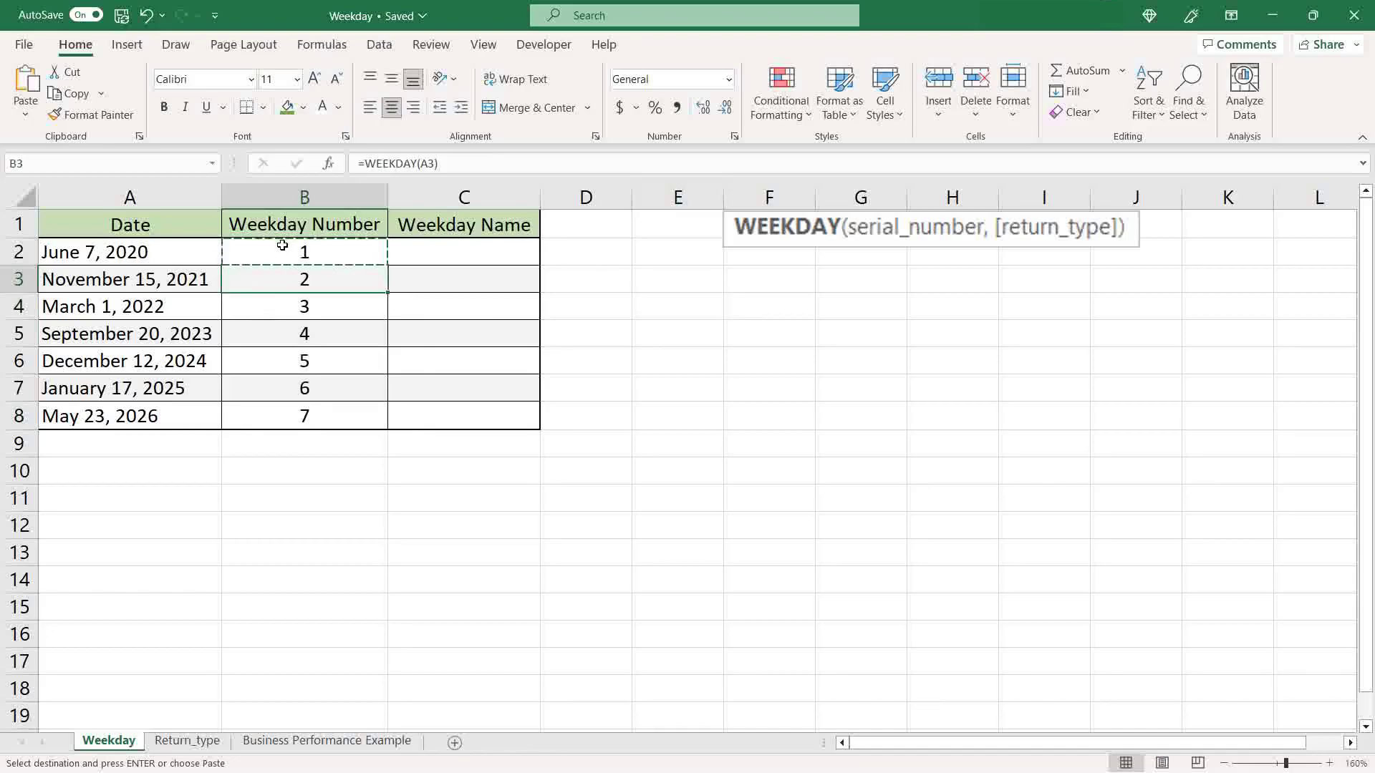
pyautogui.click(313, 415)
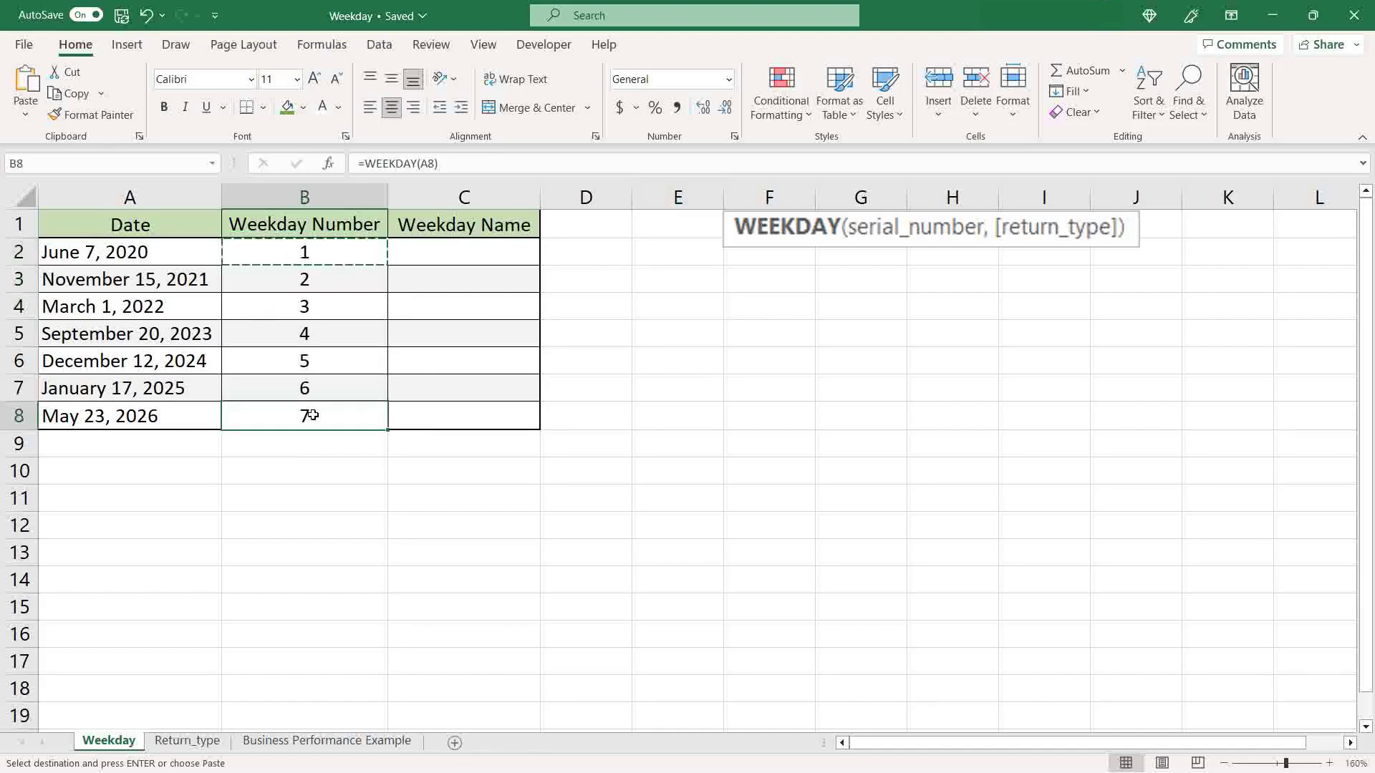
pyautogui.click(639, 333)
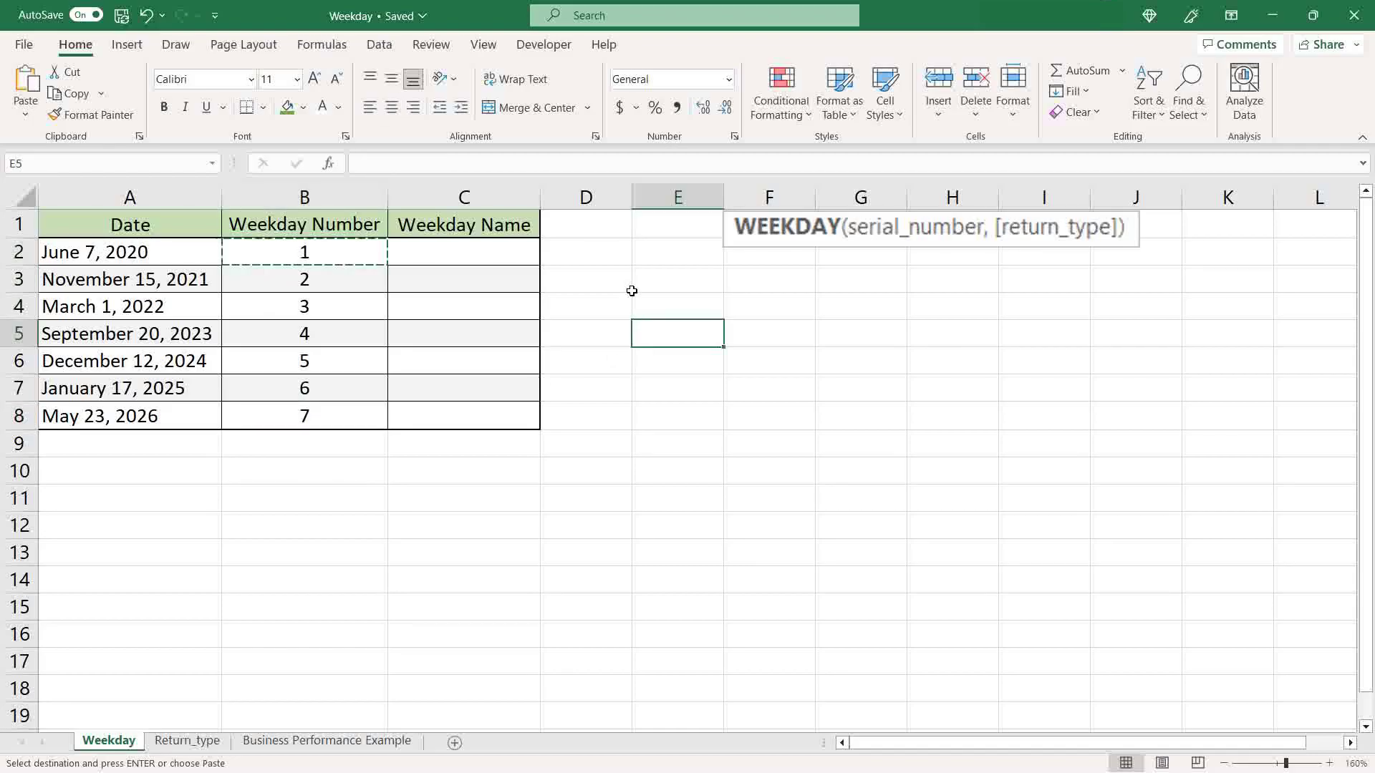
pyautogui.click(591, 252)
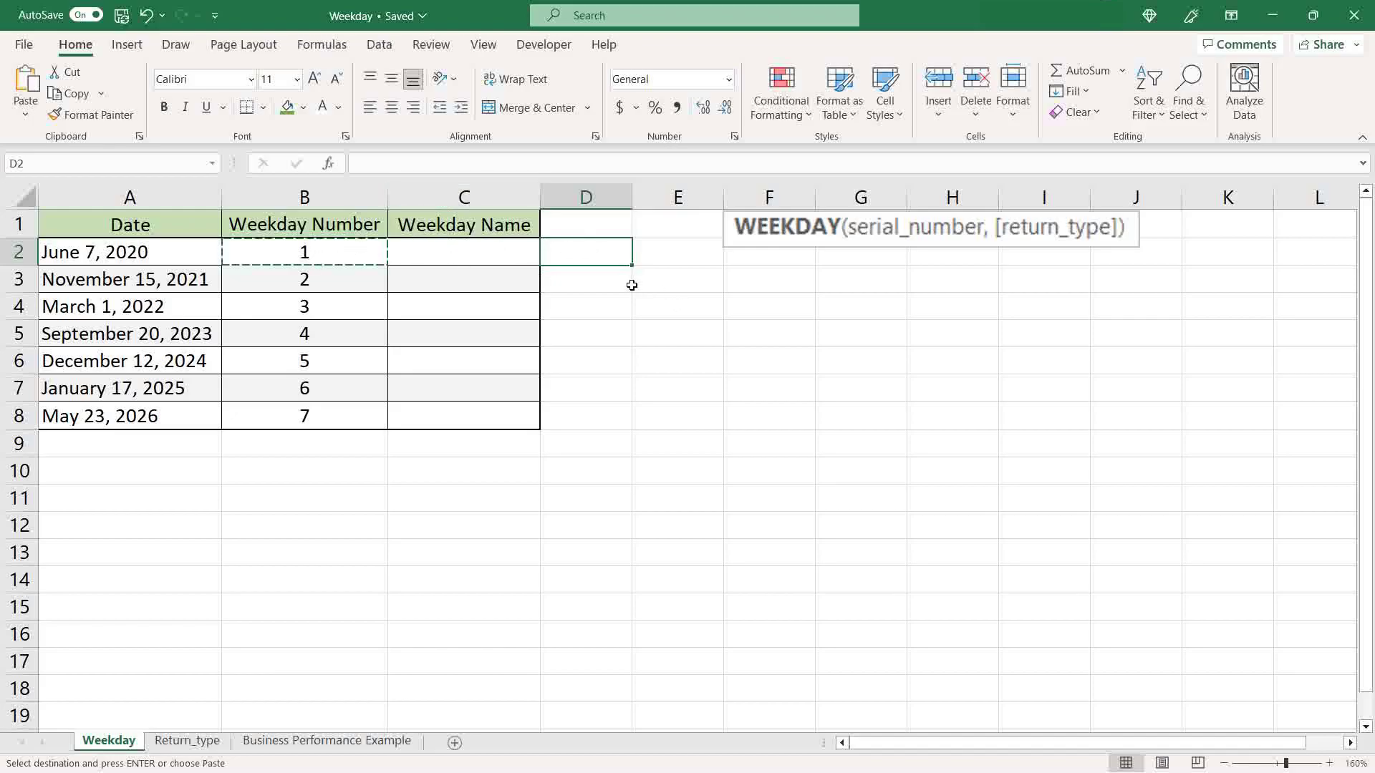
# Give the Weekday Name cells C2:C8 a visible font colour
pyautogui.click(464, 256)
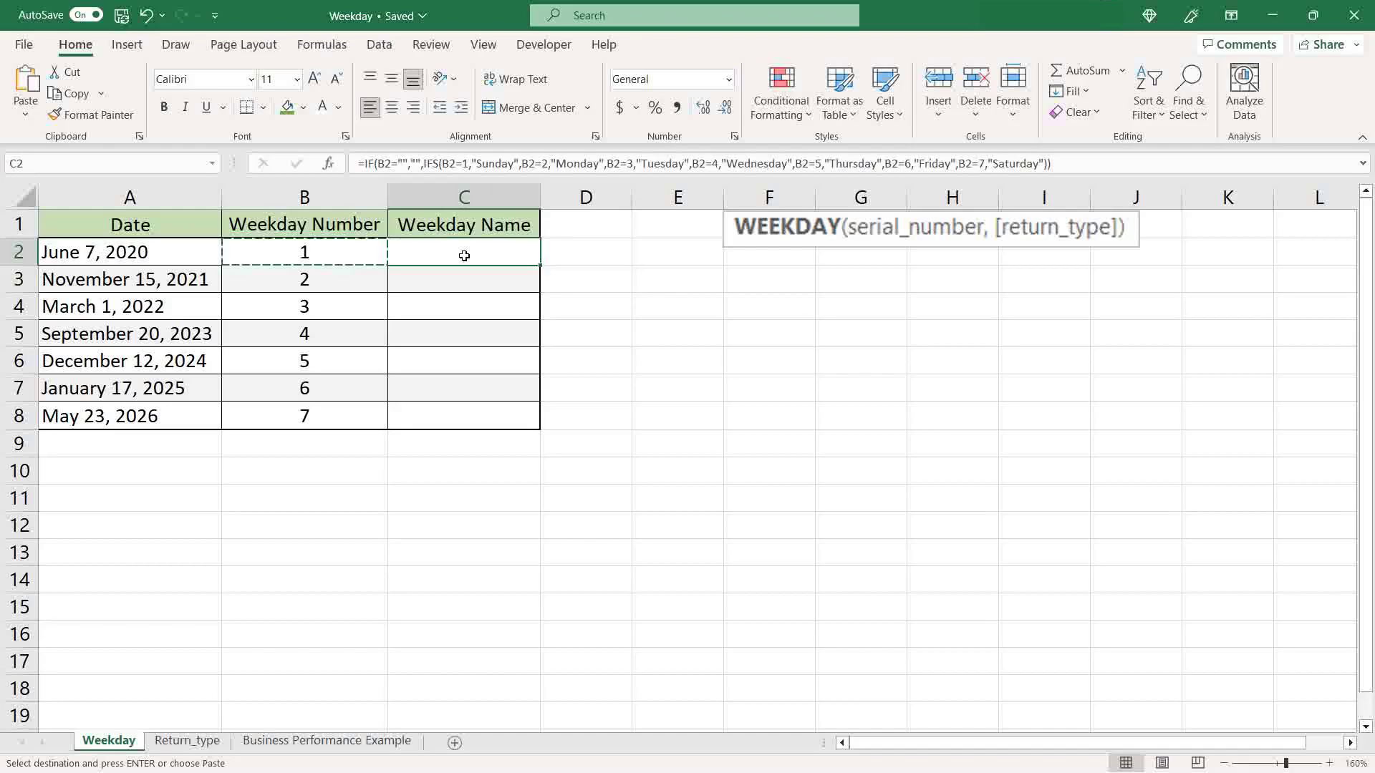
pyautogui.click(581, 257)
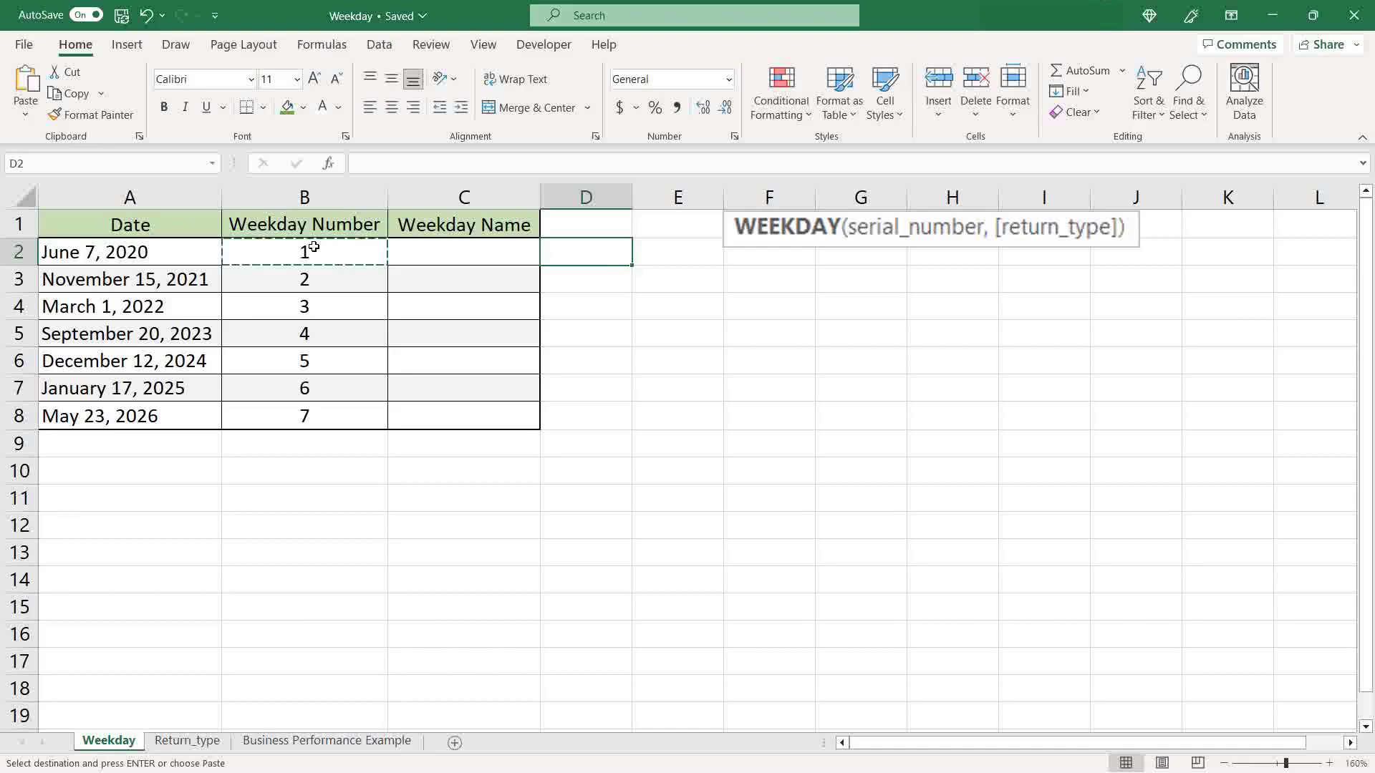
pyautogui.click(505, 263)
pyautogui.moveTo(482, 433); pyautogui.dragTo(495, 257)
pyautogui.click(338, 107)
pyautogui.click(351, 130)
# Copy C2's day-name formula into C3:C8 so Monday through Saturday appear
pyautogui.click(500, 255)
pyautogui.hotkey('ctrl', 'c')
pyautogui.moveTo(484, 272); pyautogui.dragTo(476, 414)
pyautogui.rightClick(466, 276)
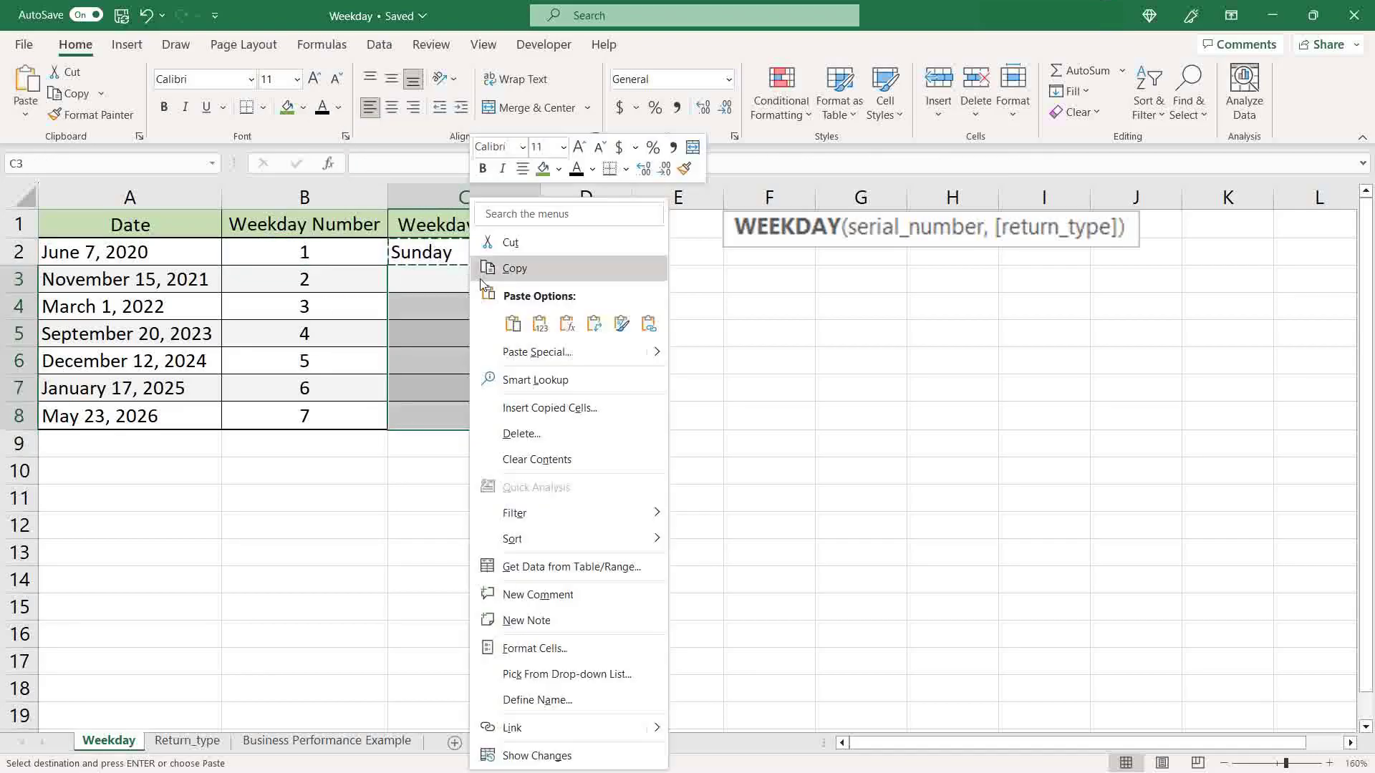
pyautogui.click(567, 324)
pyautogui.click(622, 318)
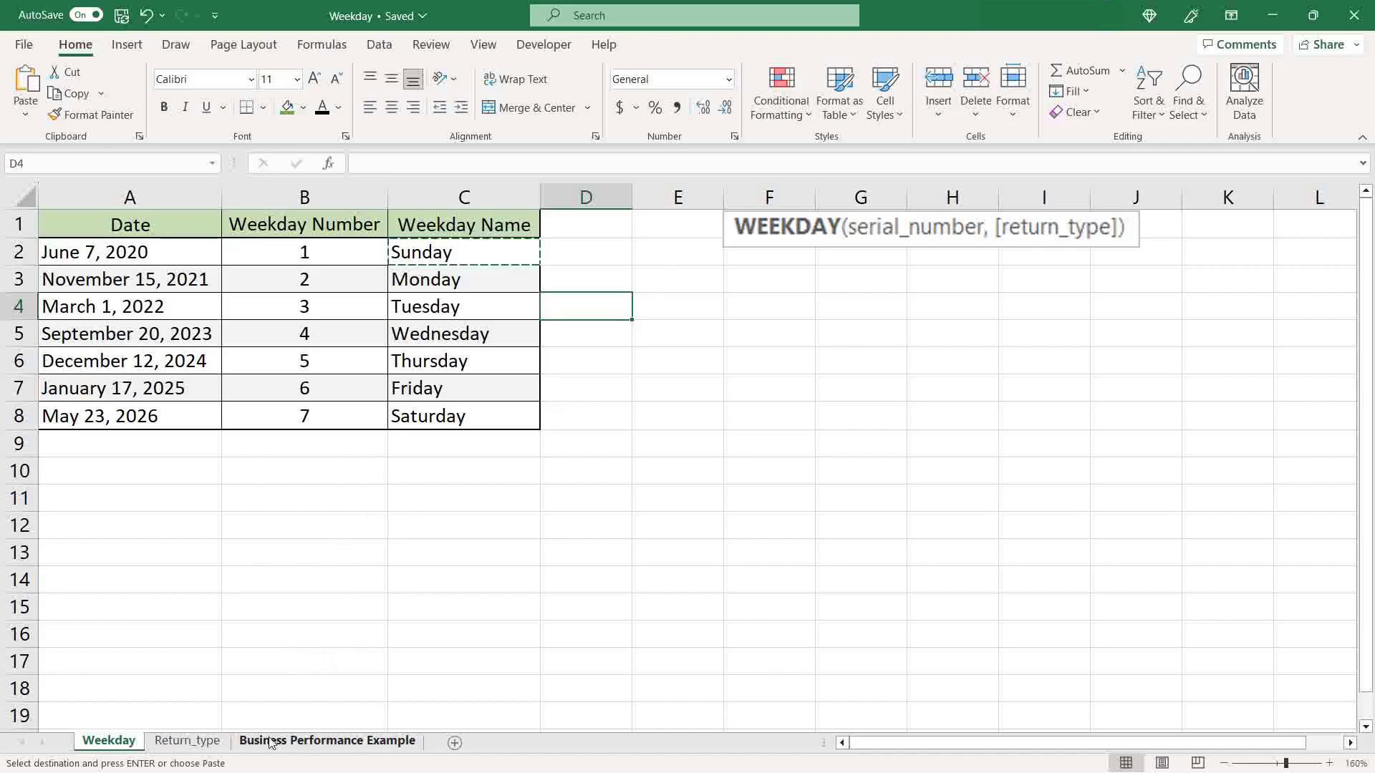
# Return to the Business Performance Example sheet and inspect how the Appointment Date values are stored
pyautogui.click(244, 745)
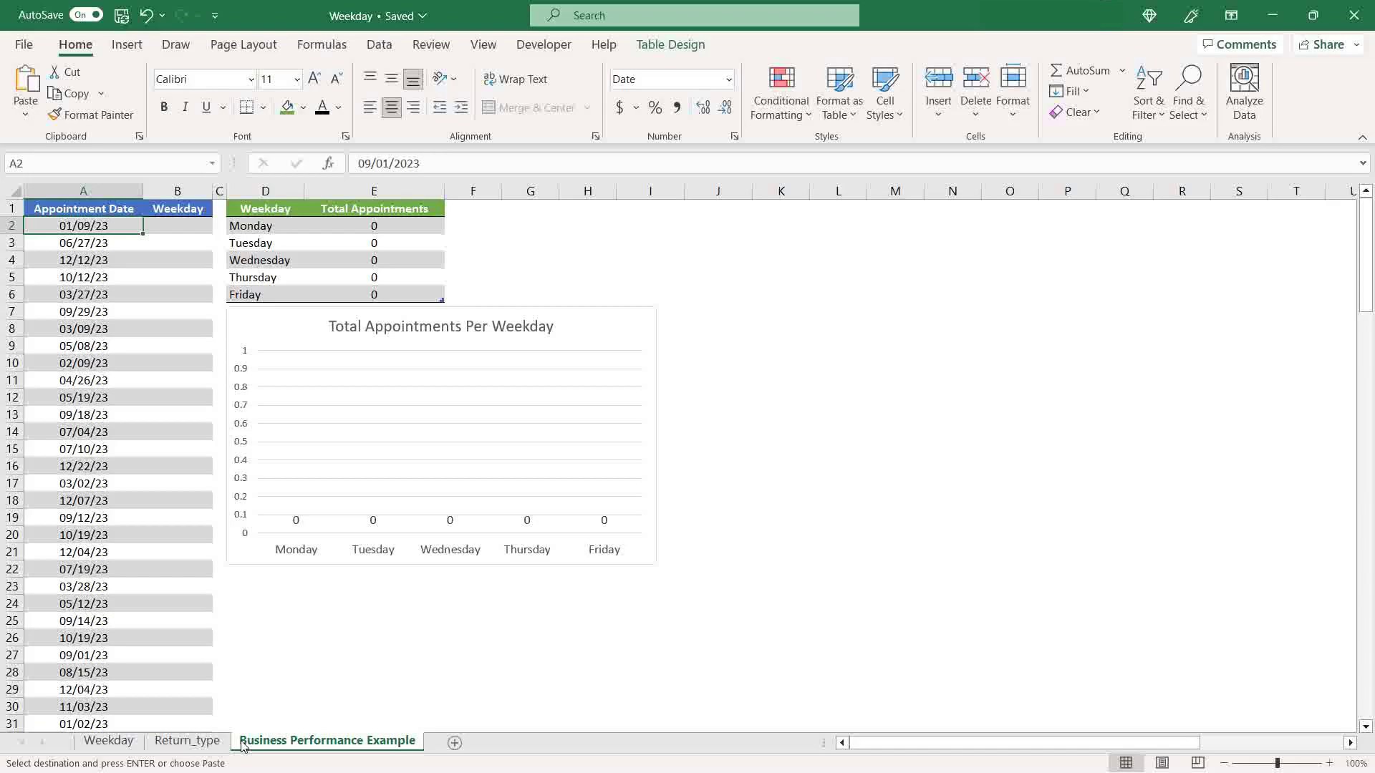
pyautogui.click(111, 284)
pyautogui.click(89, 204)
pyautogui.hotkey('ctrl', 'shift', 'Down')
pyautogui.click(172, 358)
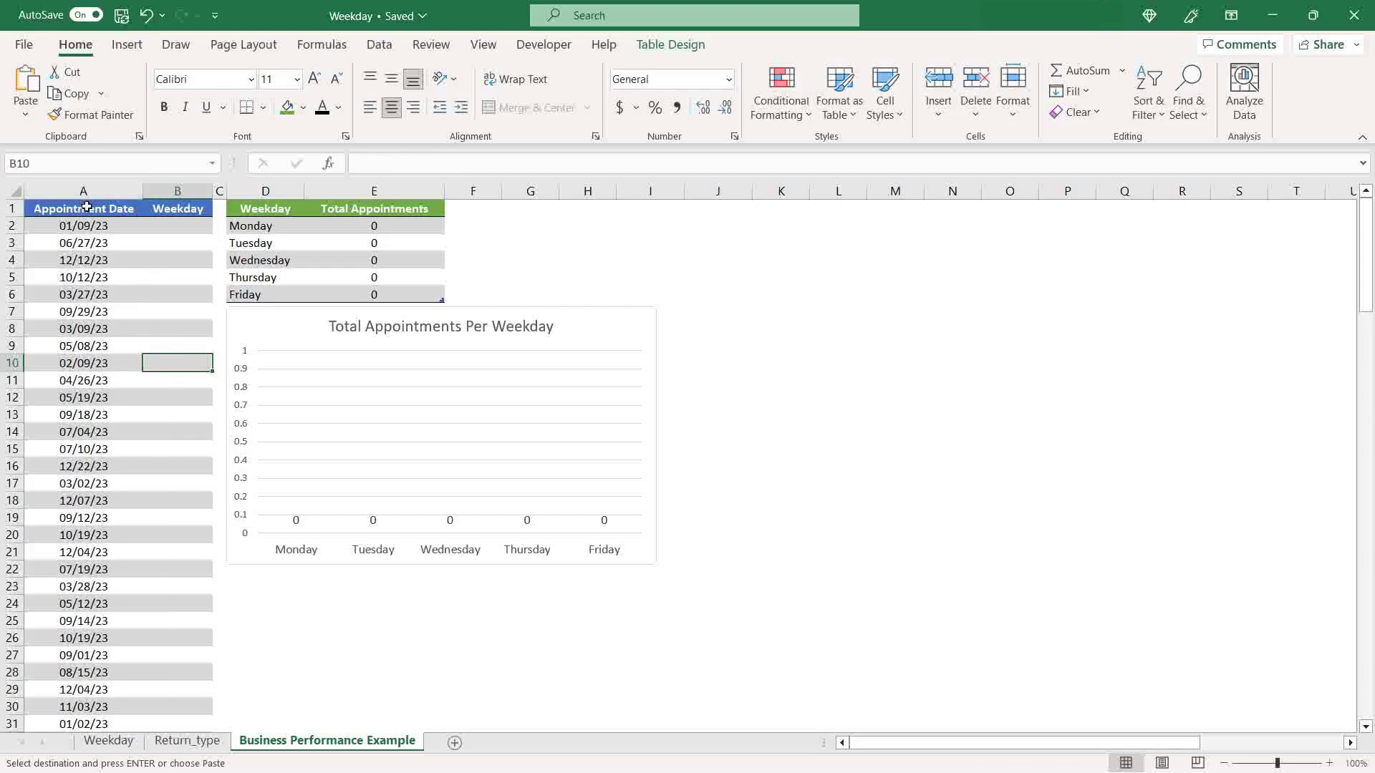
pyautogui.click(83, 277)
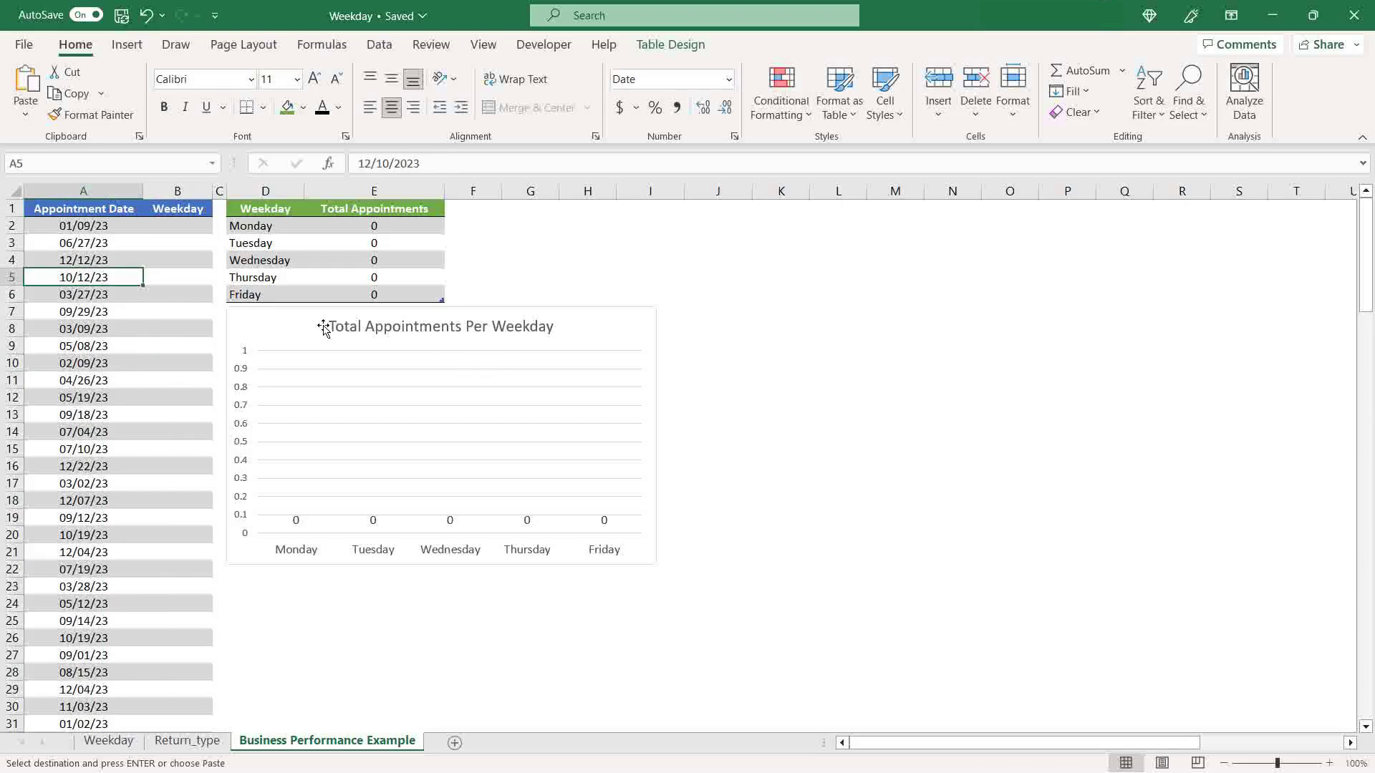
# Enter =WEEKDAY(A2) in the first Weekday cell so the column fills, giving totals like Monday 35
pyautogui.click(174, 226)
pyautogui.write('=')
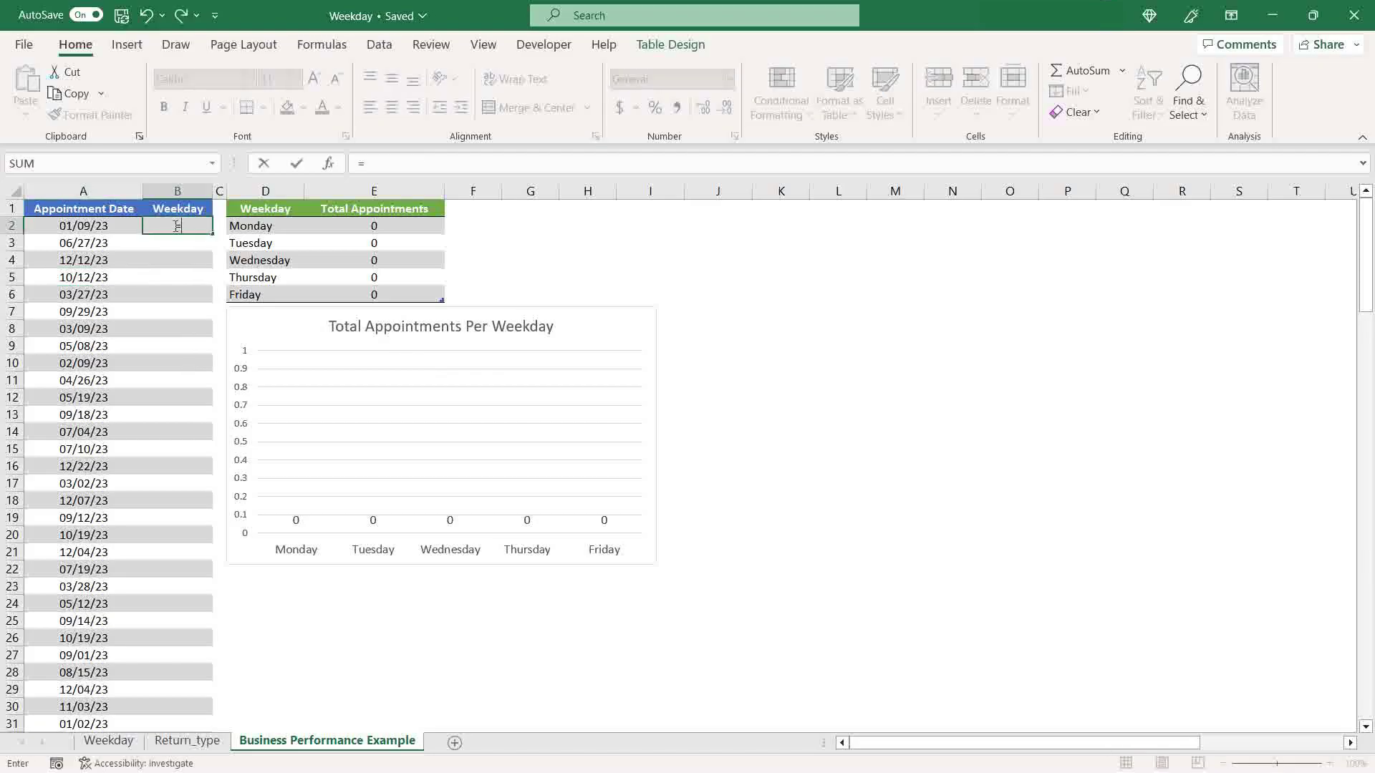
pyautogui.write('WEEKDAY(')
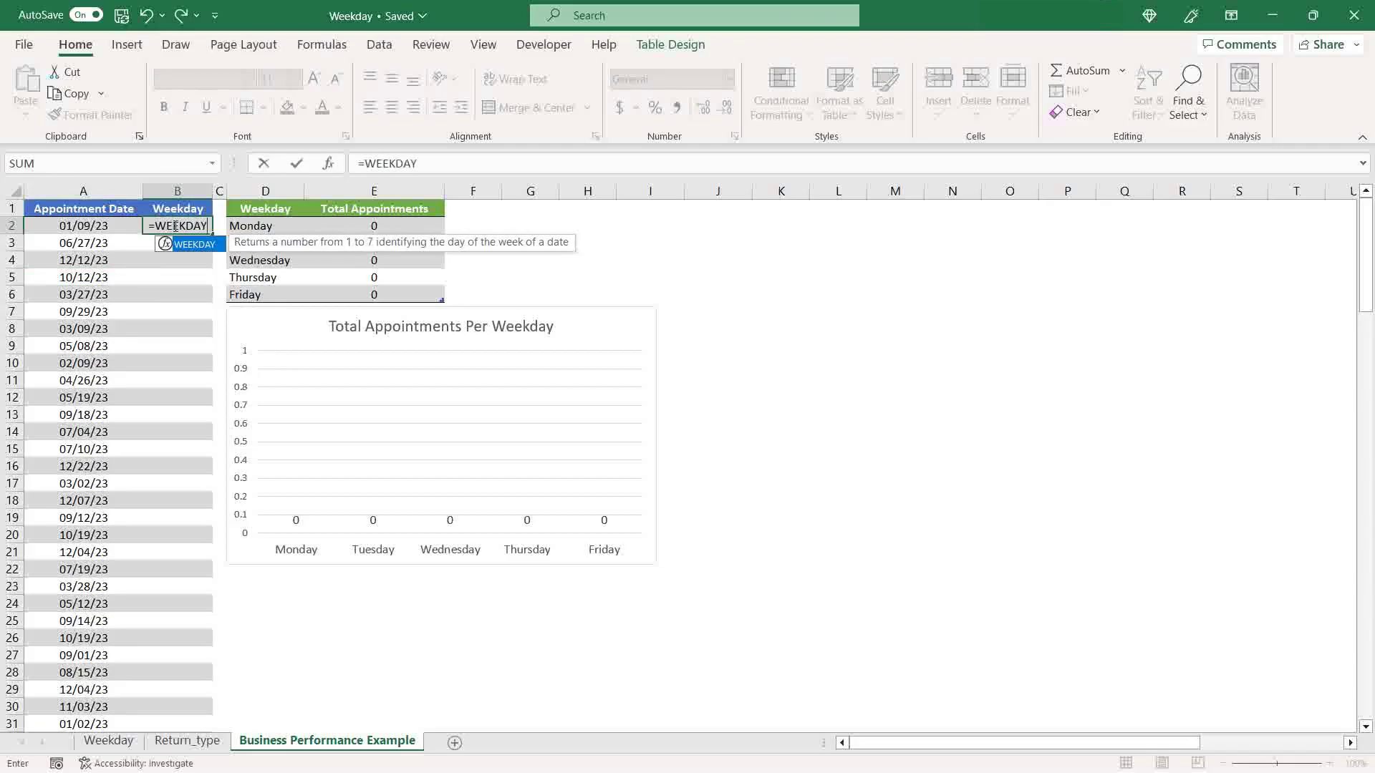
pyautogui.press('BackSpace')
pyautogui.write('(')
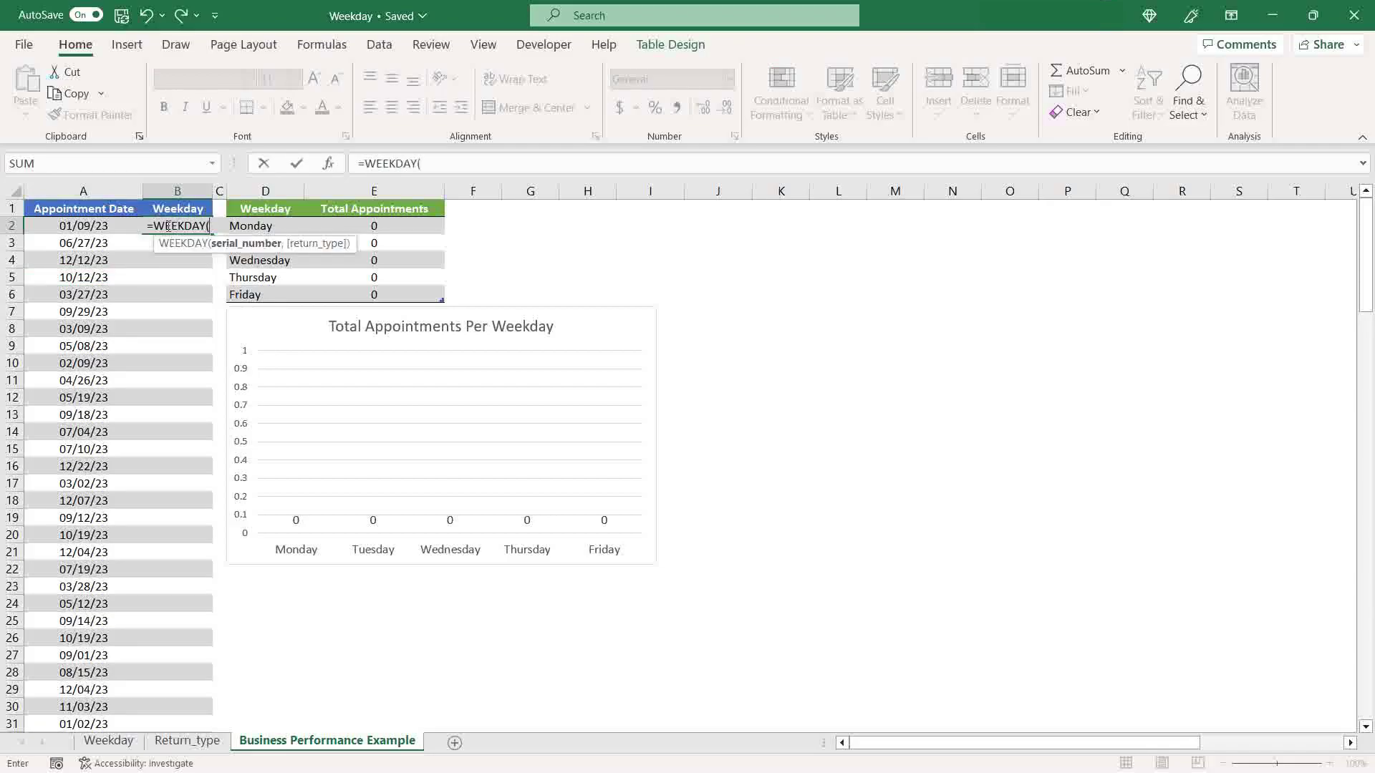
pyautogui.click(99, 224)
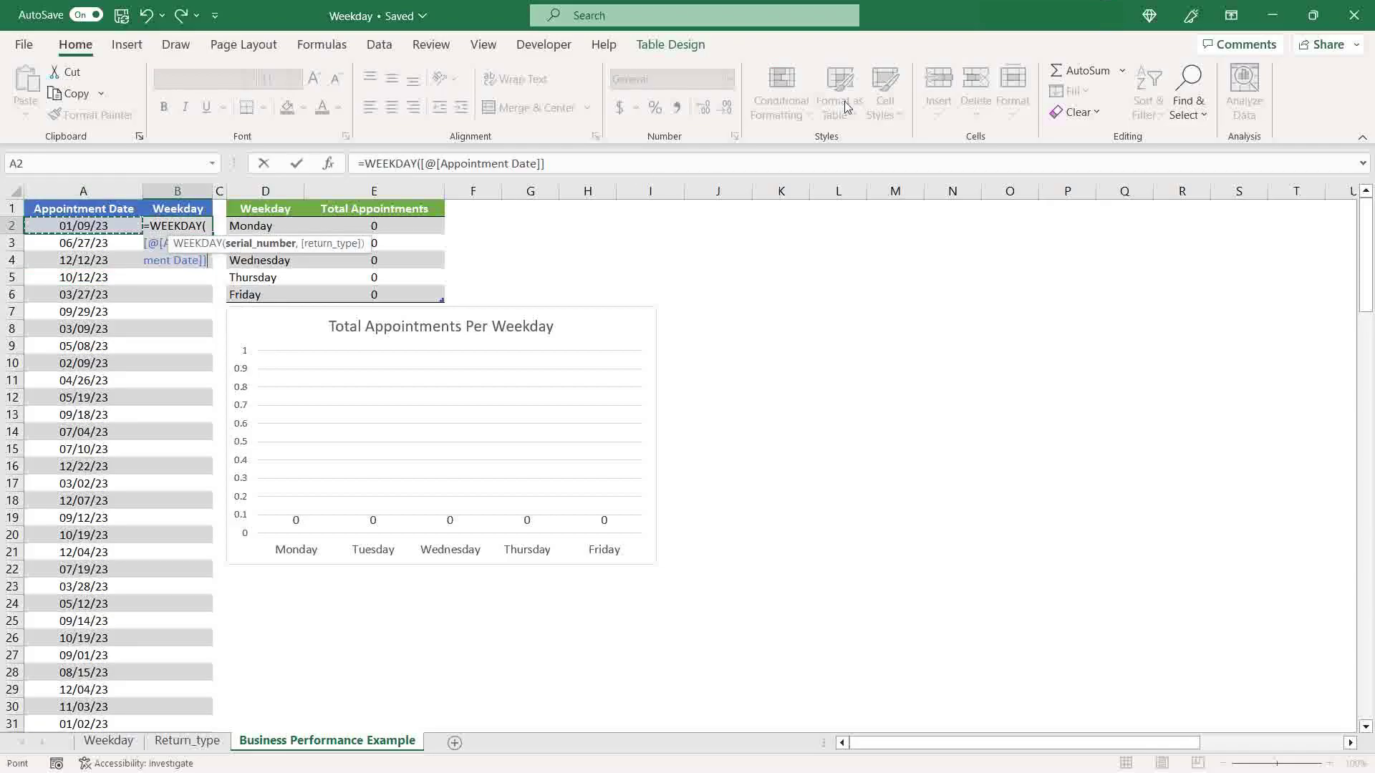
pyautogui.write(')')
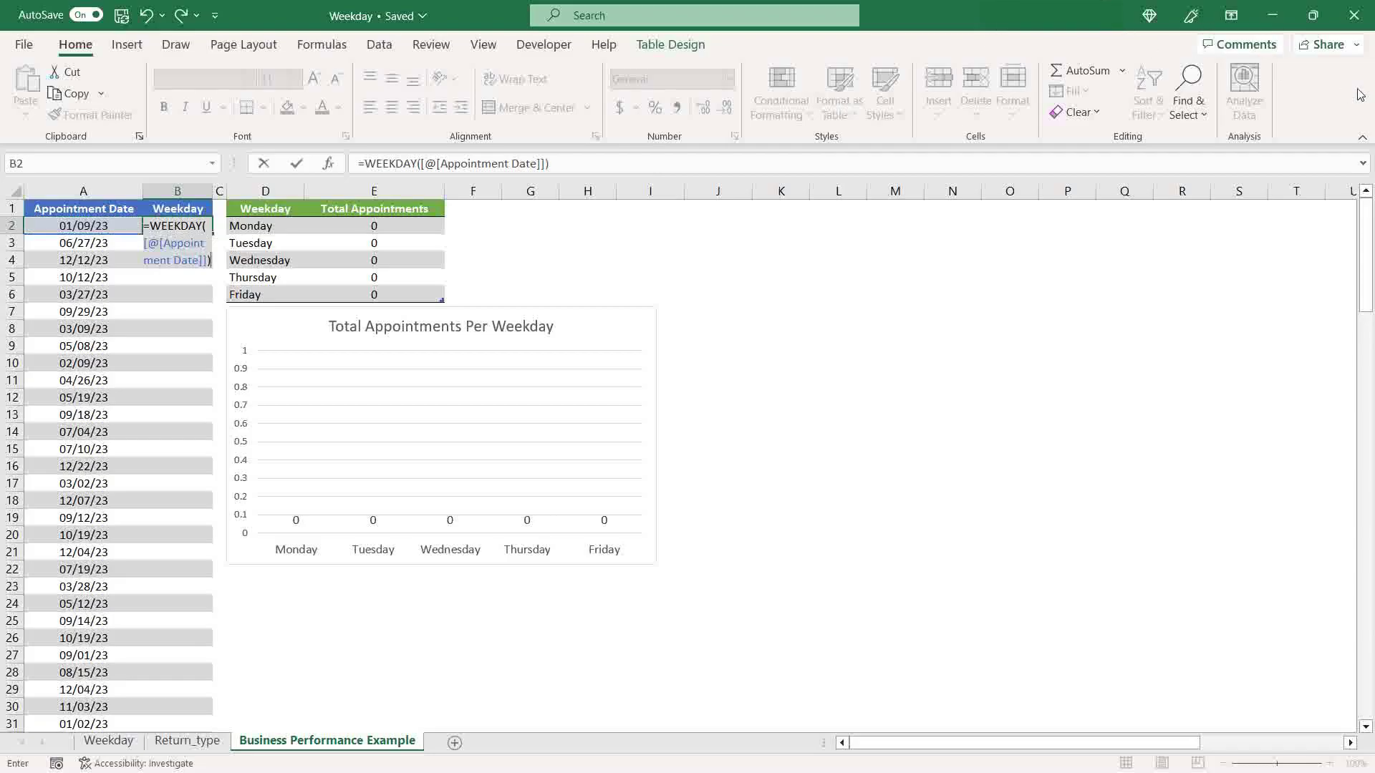
pyautogui.press('Return')
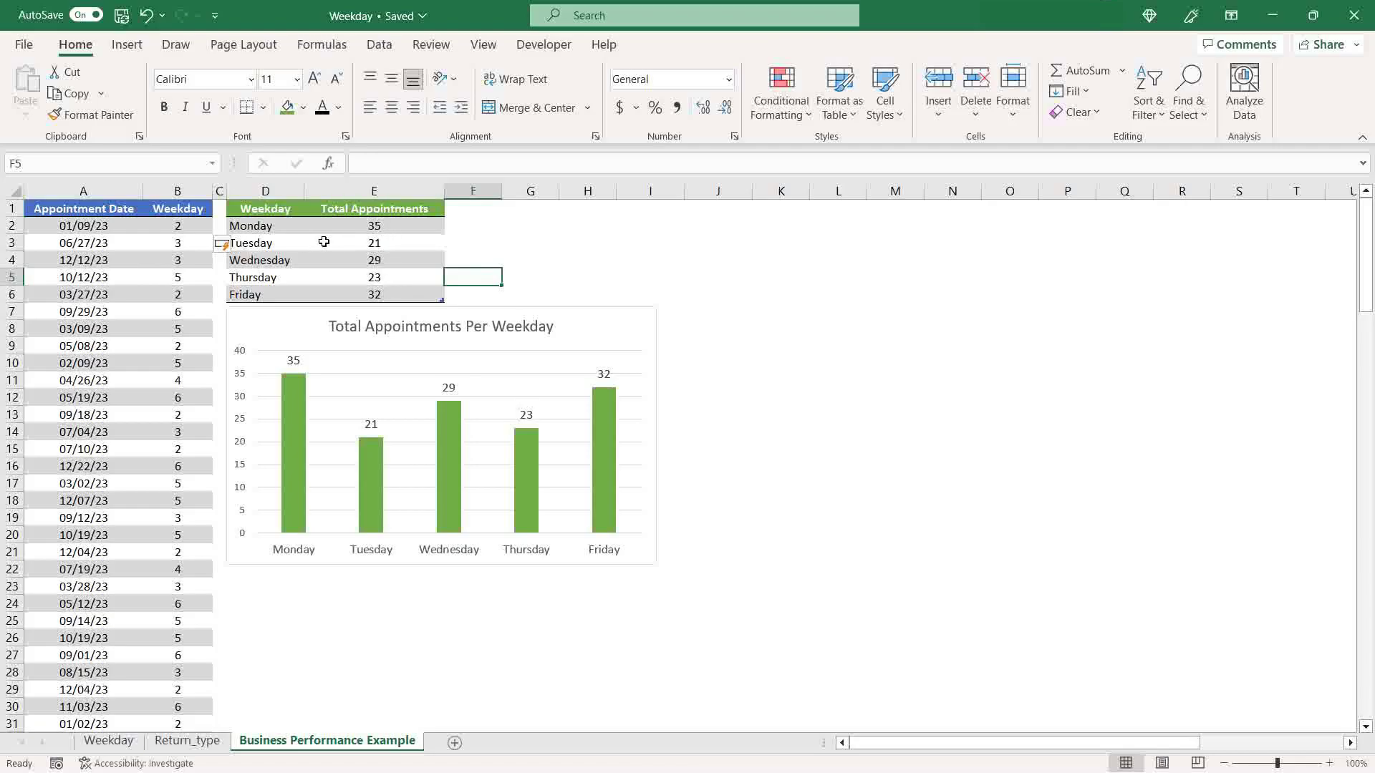
pyautogui.click(393, 230)
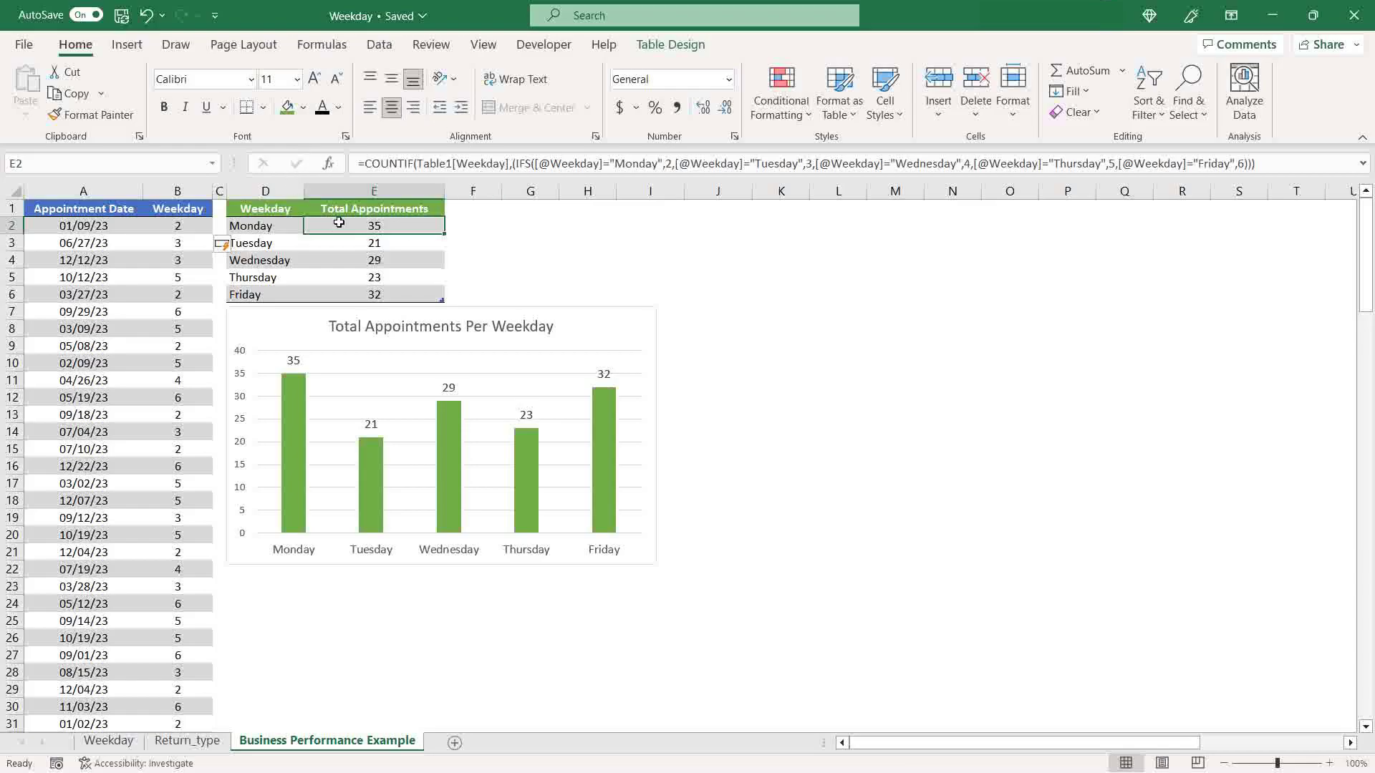
pyautogui.click(500, 230)
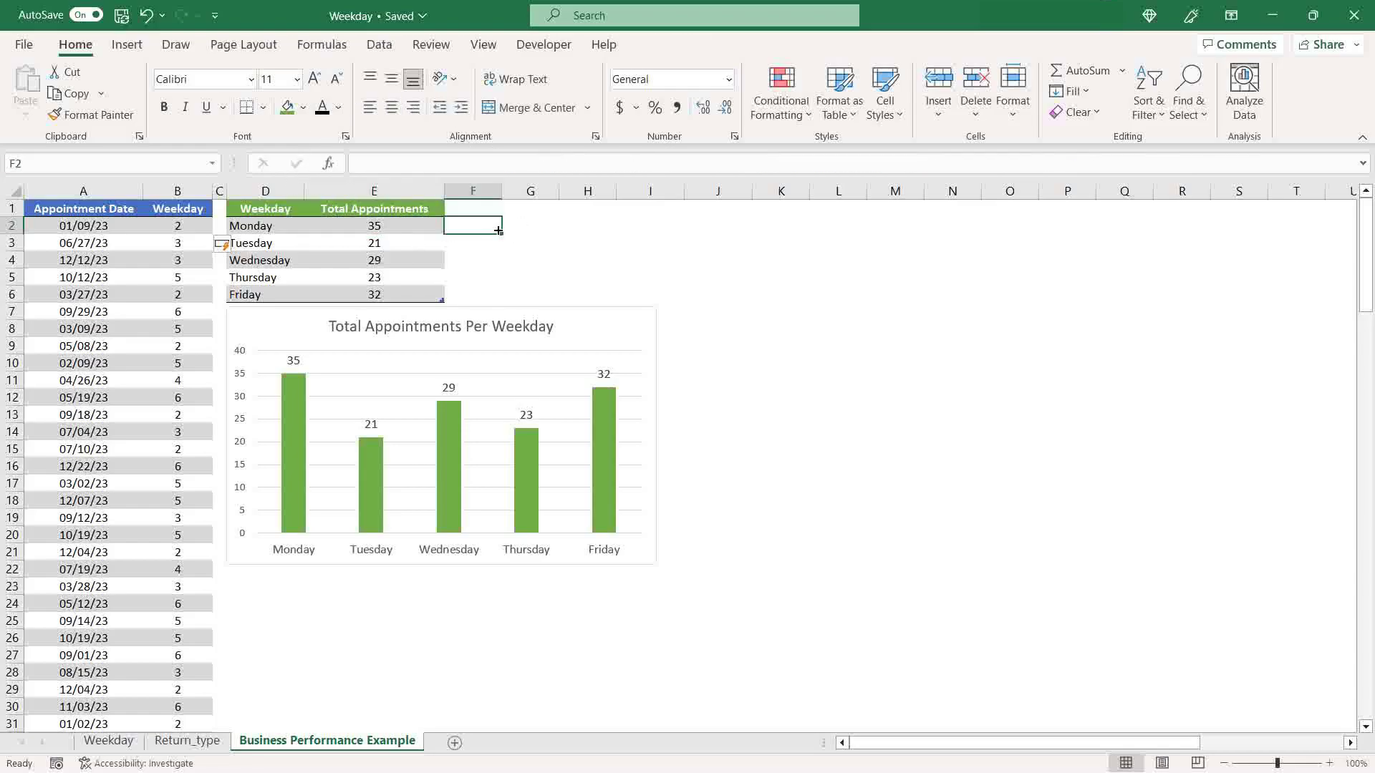